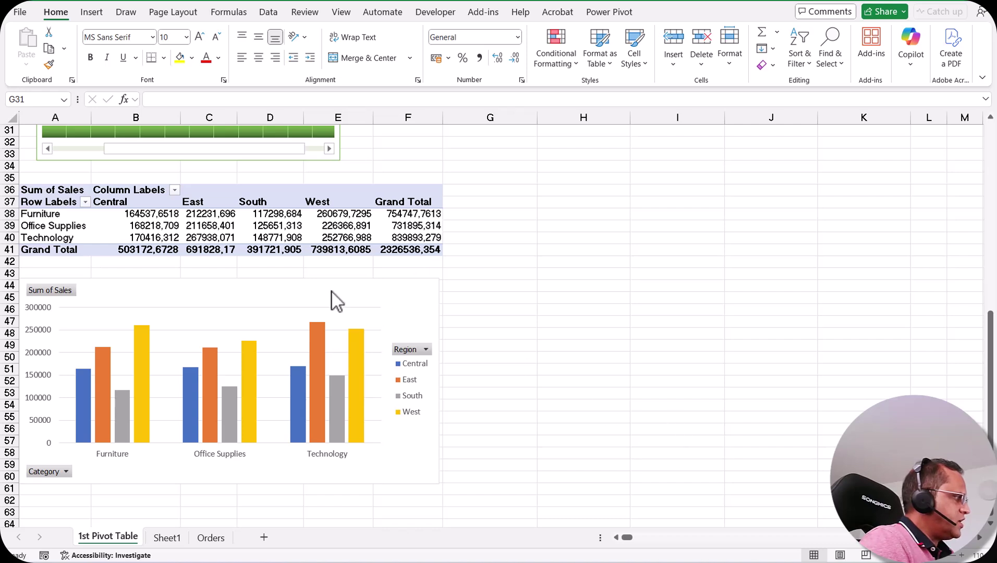
# Select the Sum of Sales pivot chart so its PivotChart tabs and Fields pane appear.
pyautogui.click(332, 293)
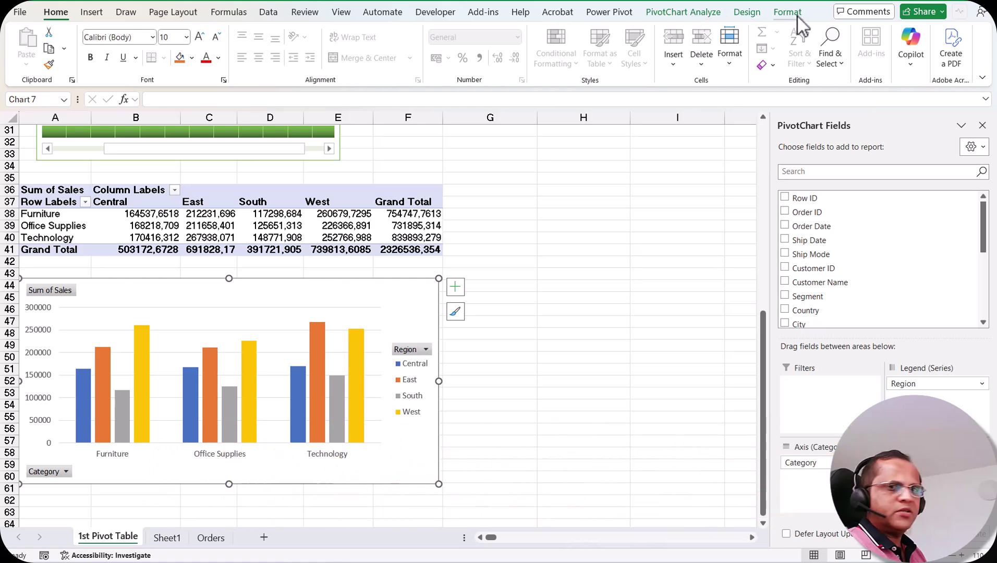
# Browse the PivotChart Analyze, Design and Format tabs, ending on Design.
pyautogui.click(704, 16)
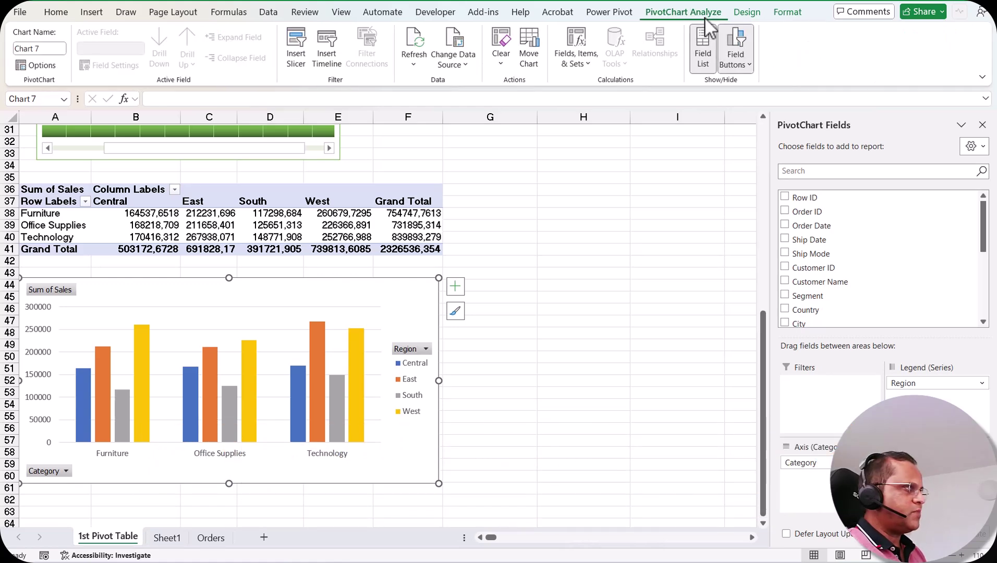
pyautogui.click(751, 16)
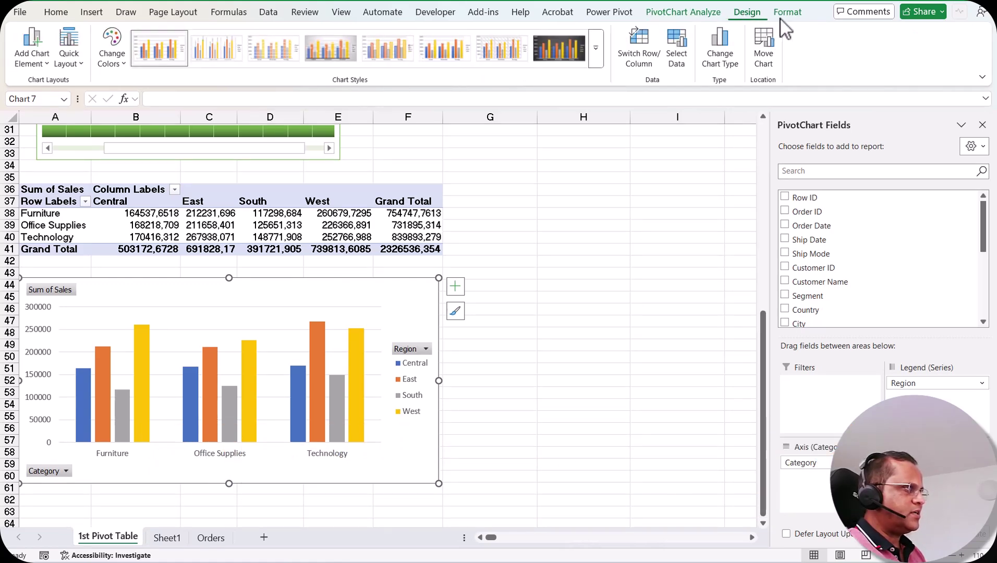
pyautogui.click(786, 19)
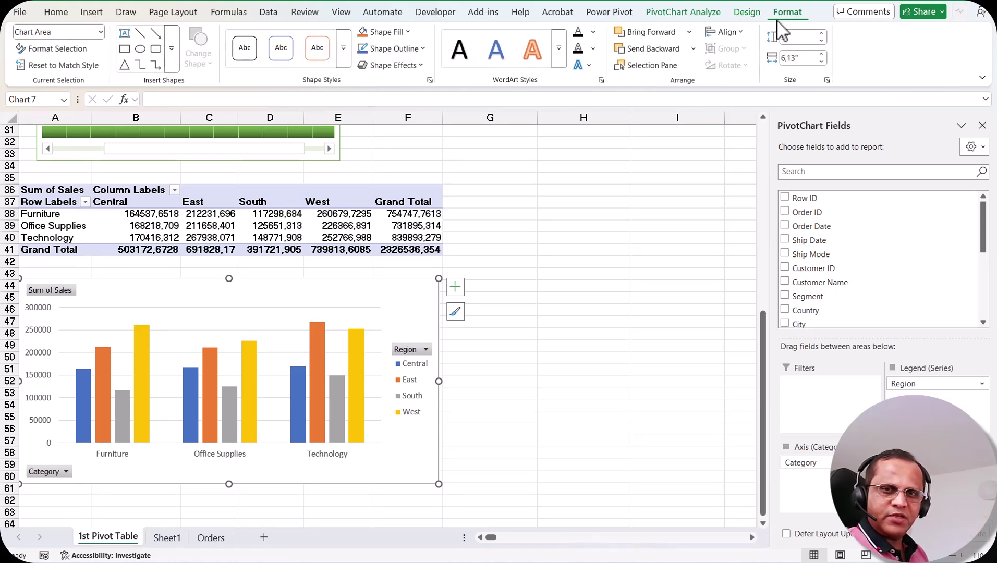
pyautogui.click(683, 12)
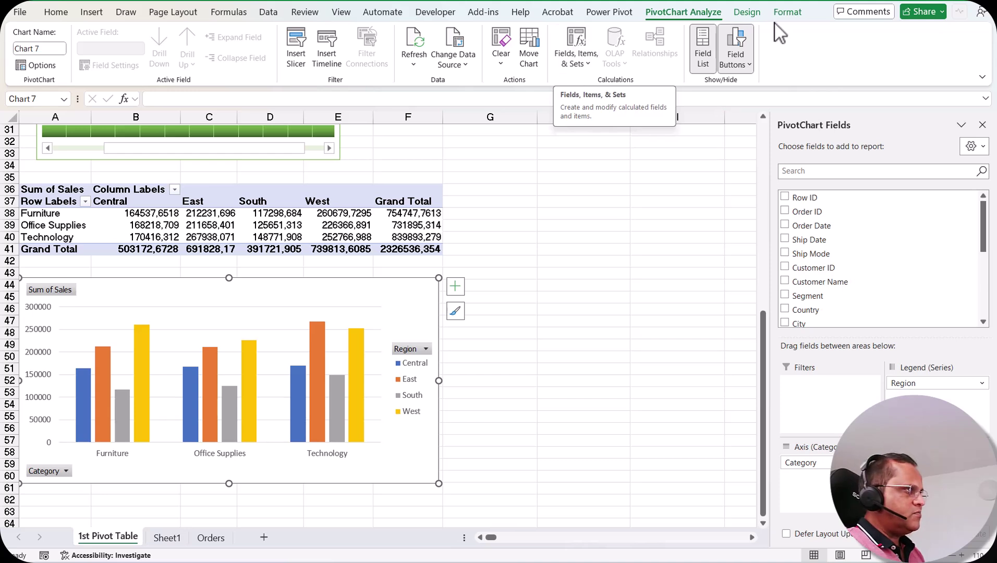
pyautogui.click(747, 13)
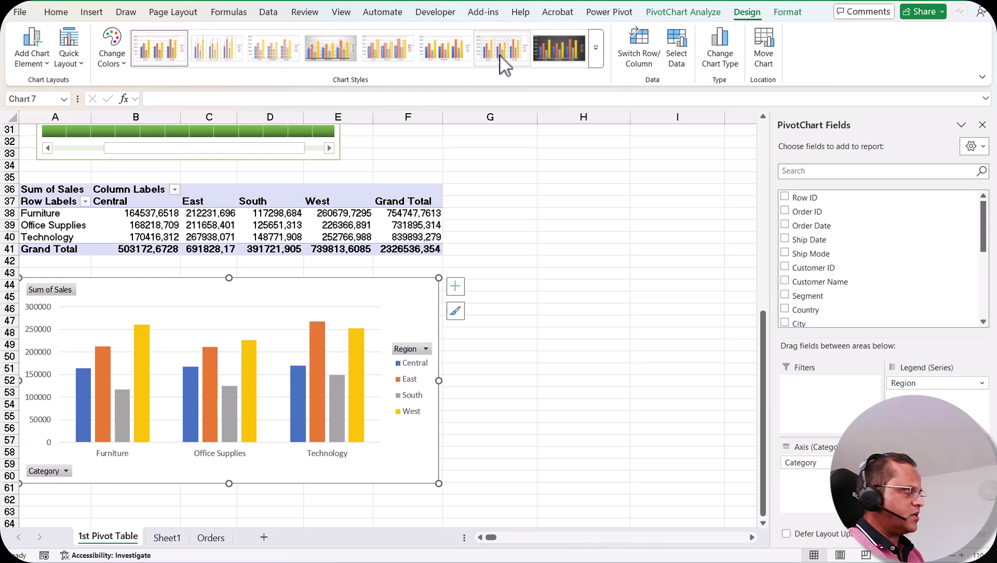
# Apply the dark chart style and the orange-yellow-green Colorful Palette 3.
pyautogui.click(597, 61)
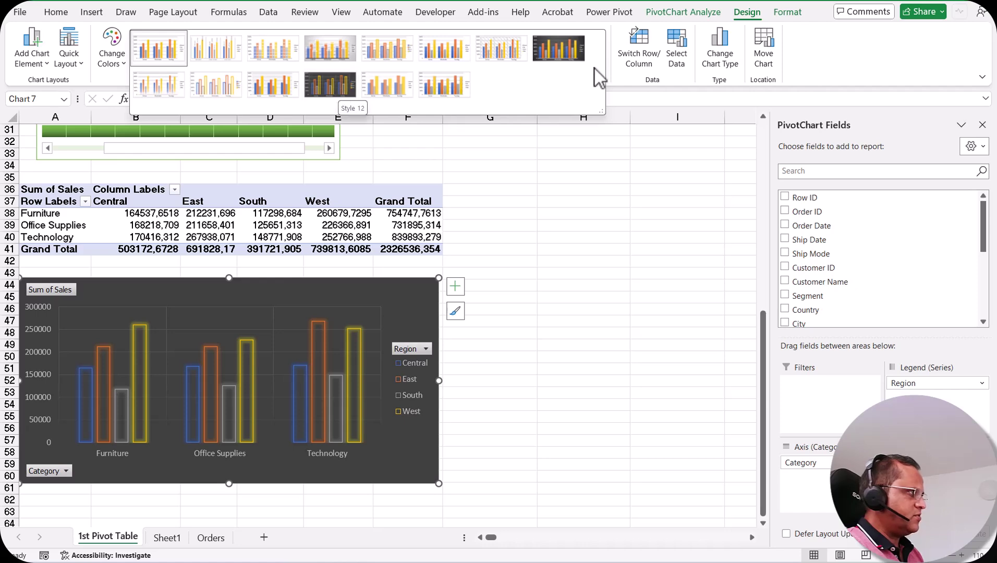
pyautogui.click(544, 49)
pyautogui.click(111, 58)
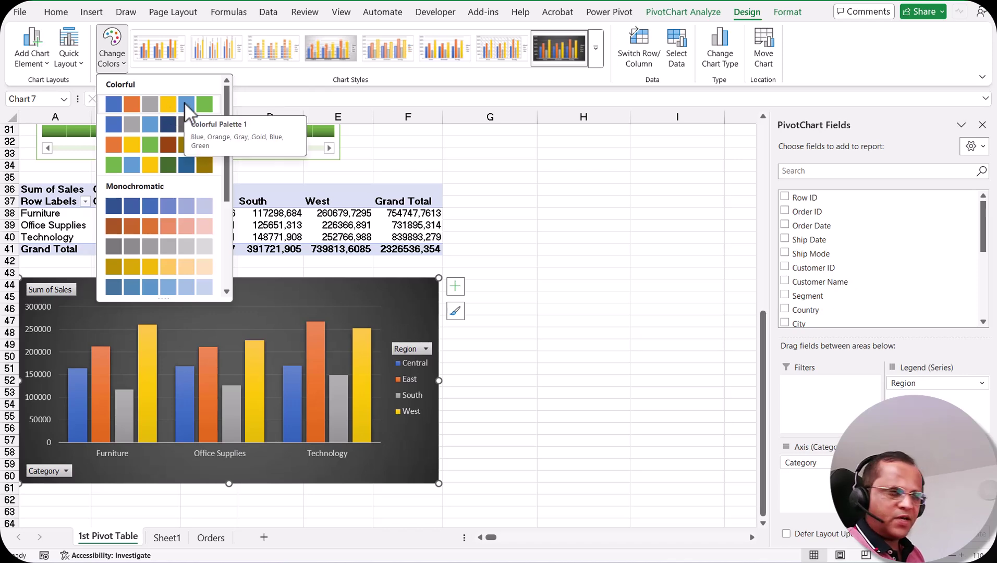
pyautogui.click(129, 144)
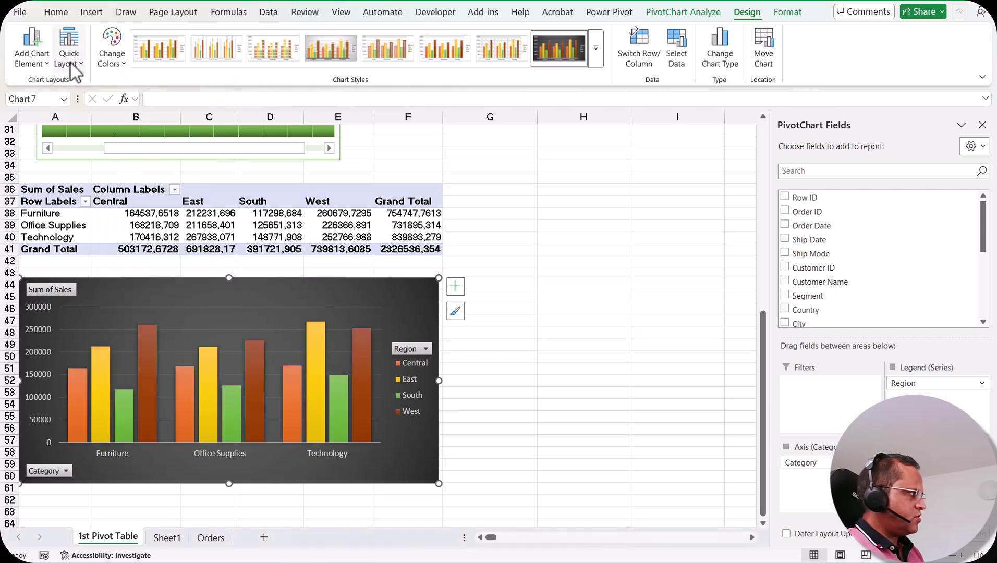
# Apply Quick Layout 1 for a chart title, then switch rows and columns.
pyautogui.click(70, 61)
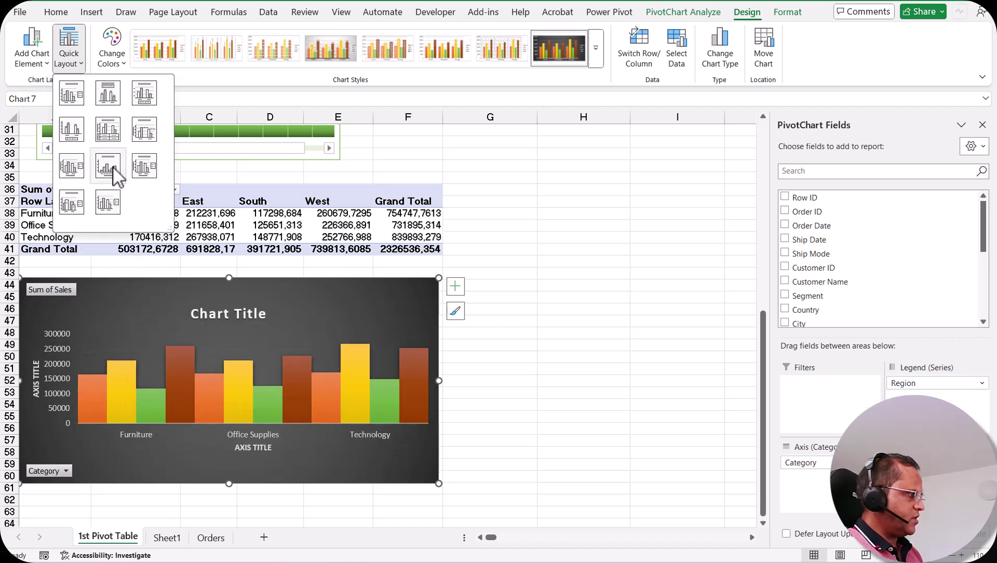
pyautogui.click(70, 95)
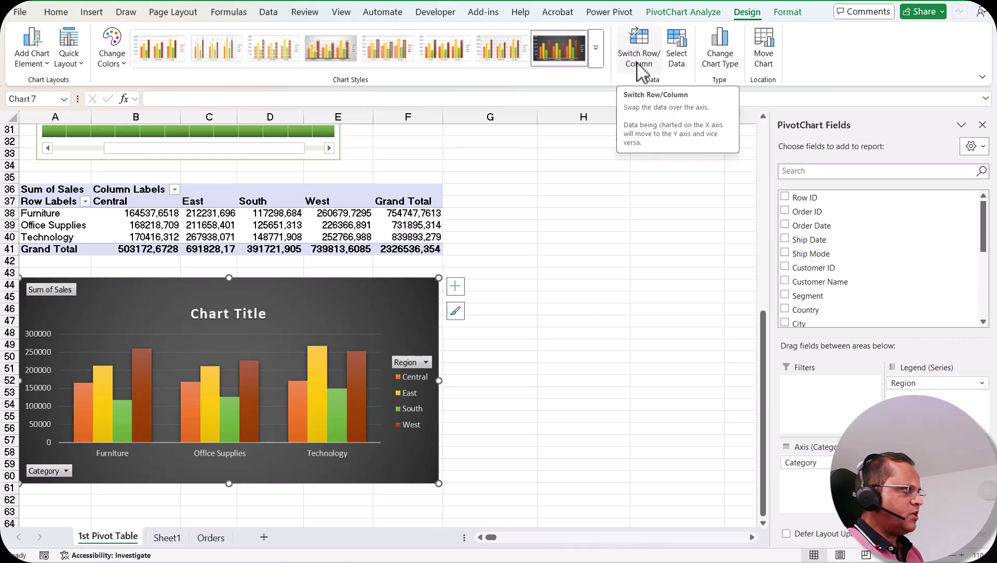
pyautogui.click(652, 73)
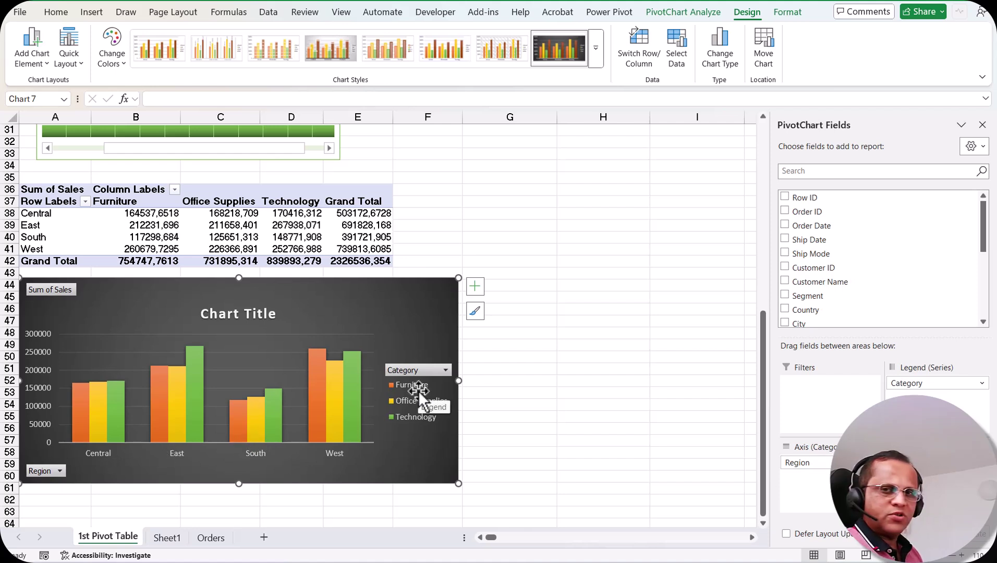
pyautogui.click(647, 60)
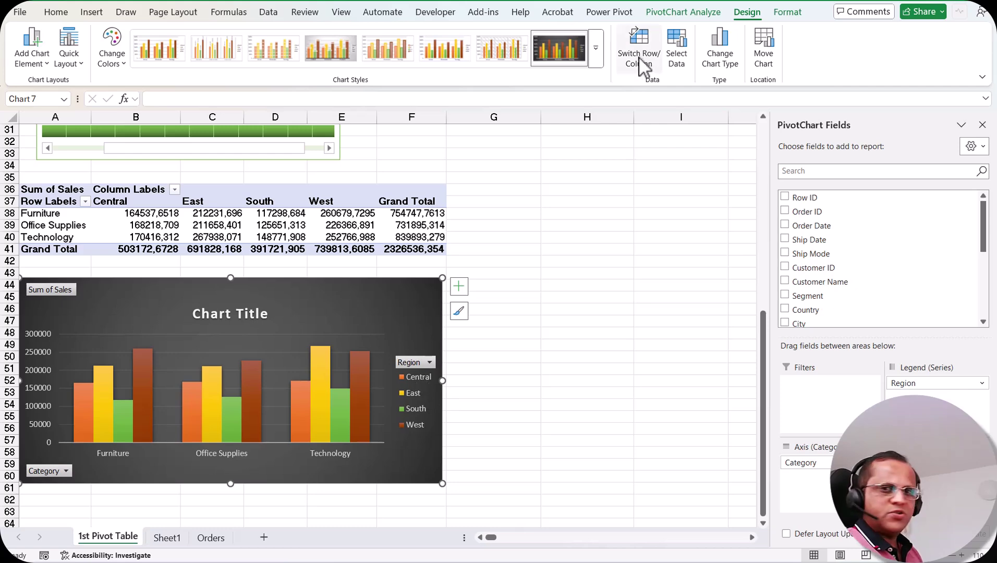
pyautogui.click(680, 62)
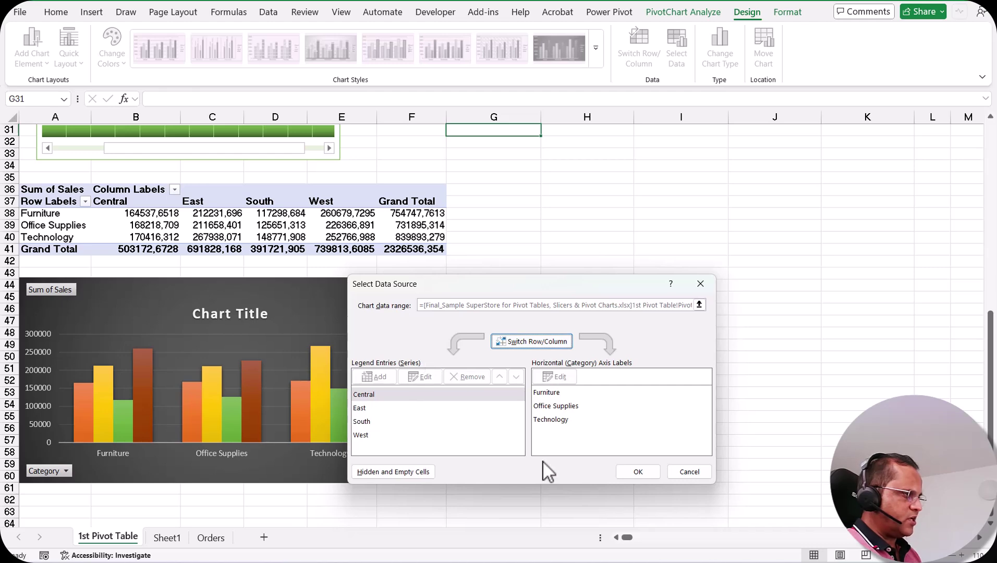
pyautogui.click(638, 472)
pyautogui.moveTo(306, 409)
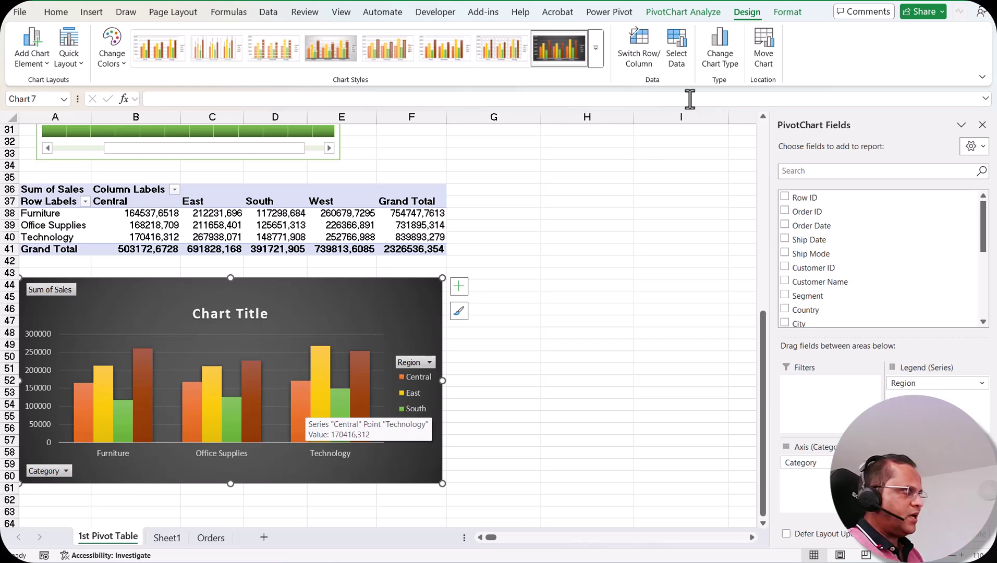
pyautogui.click(725, 63)
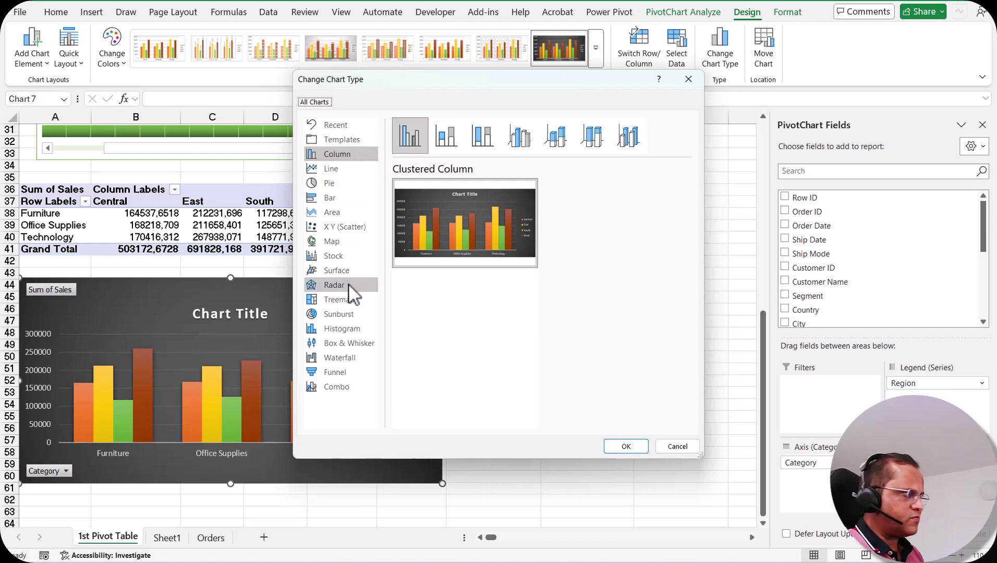
# Change the pivot chart type to Bar > Clustered Bar.
pyautogui.click(334, 201)
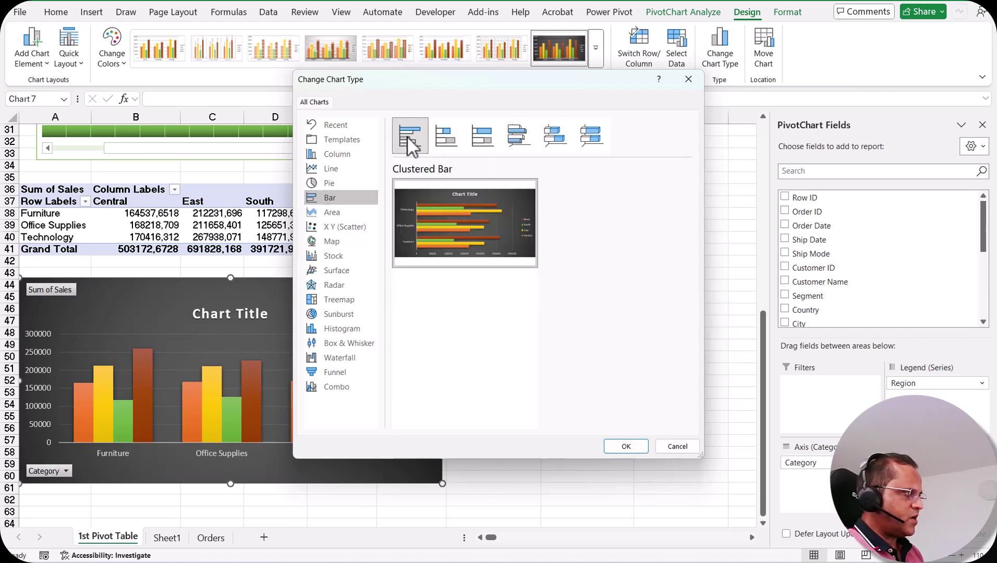
pyautogui.click(621, 446)
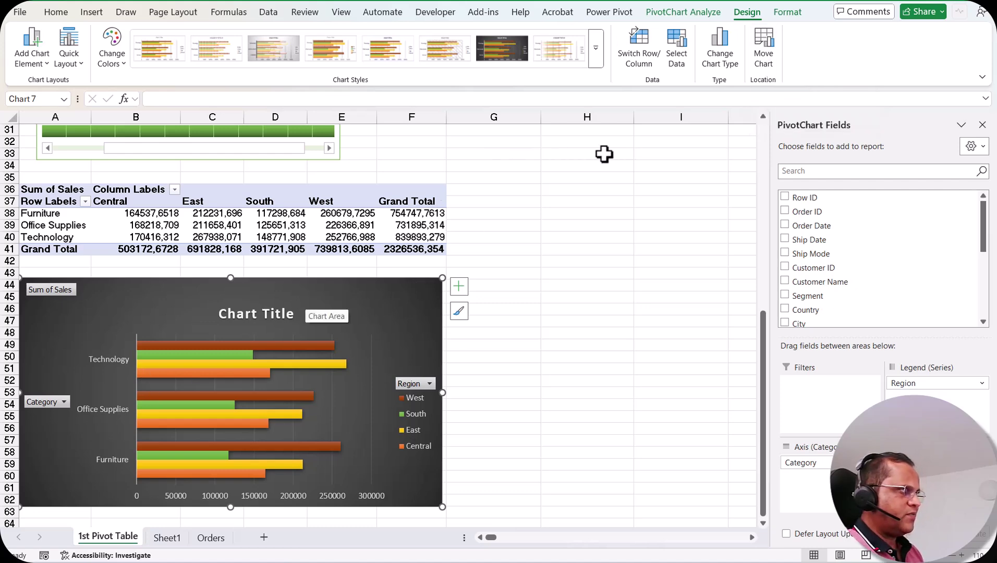
pyautogui.click(765, 59)
pyautogui.moveTo(520, 296); pyautogui.dragTo(551, 132)
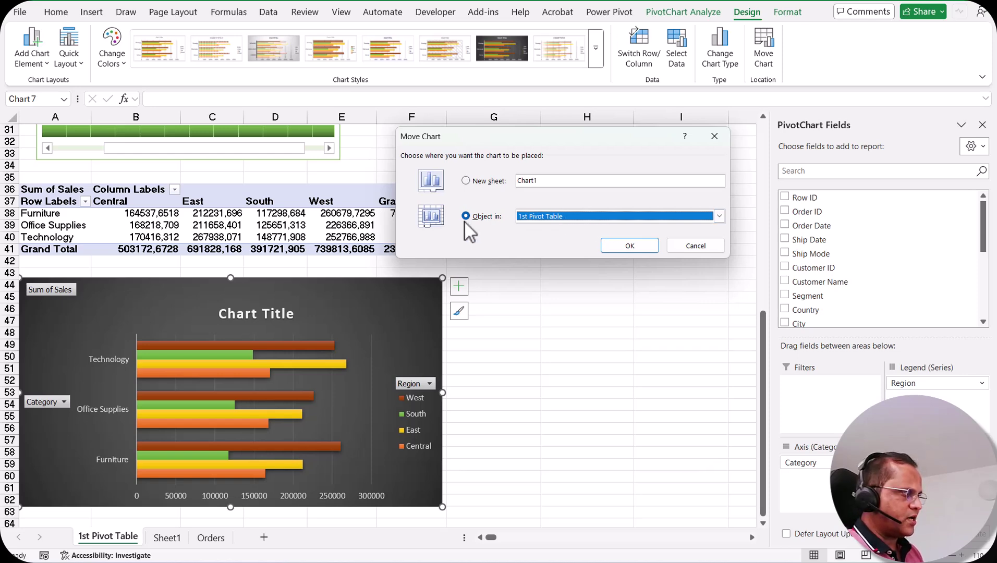
pyautogui.click(720, 218)
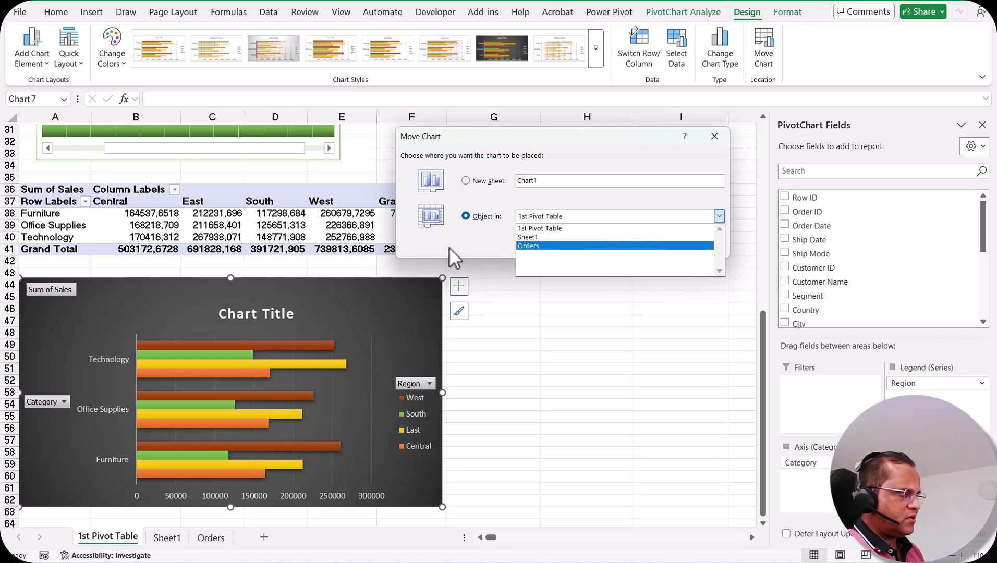
pyautogui.click(537, 238)
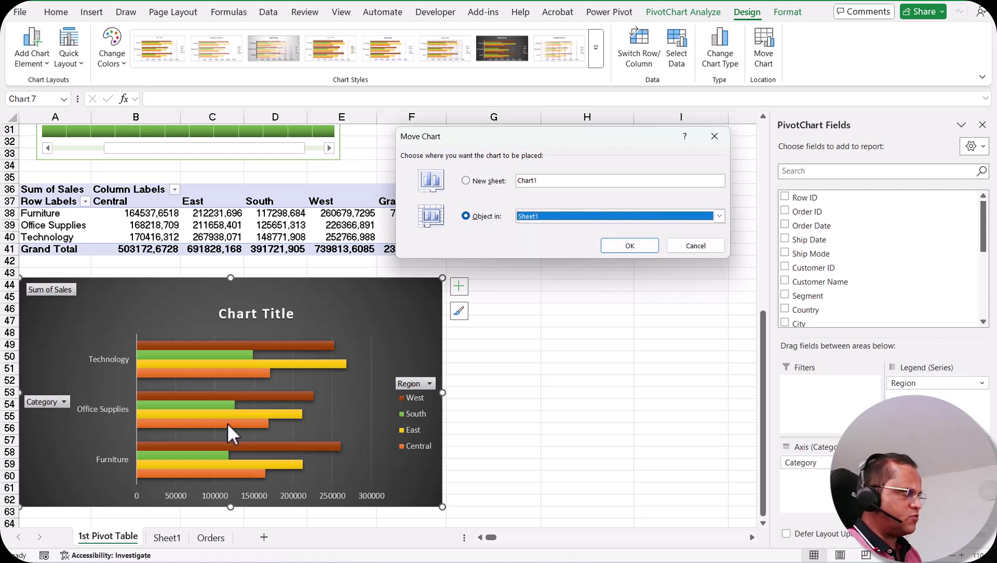
pyautogui.click(638, 244)
pyautogui.scroll(-3, 485, 407)
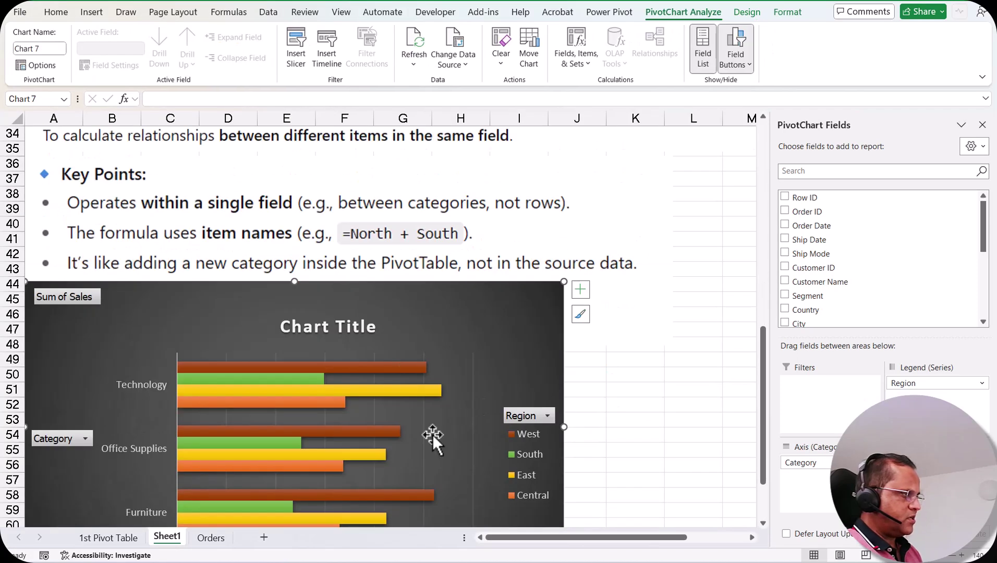
pyautogui.scroll(-3, 367, 355)
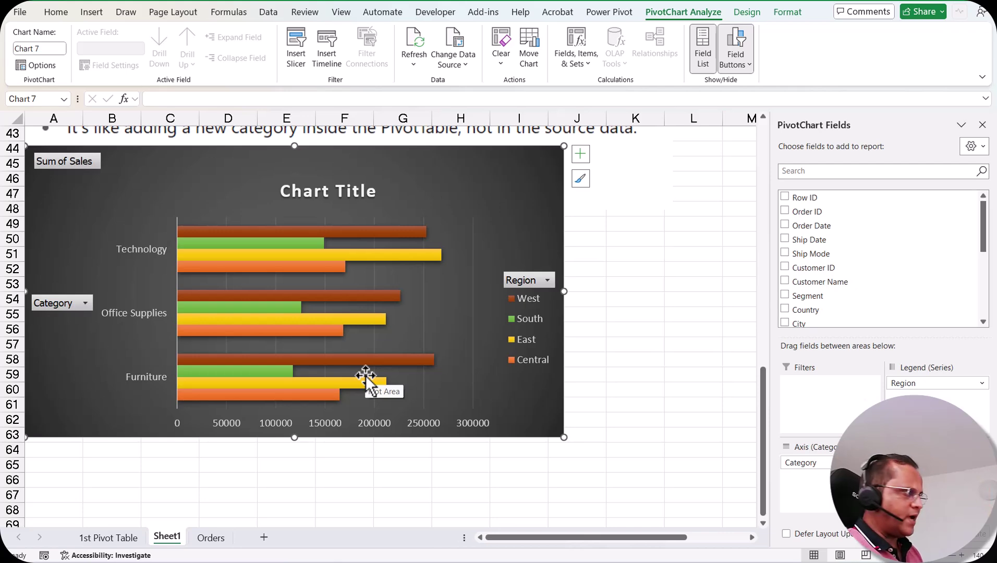
pyautogui.click(759, 16)
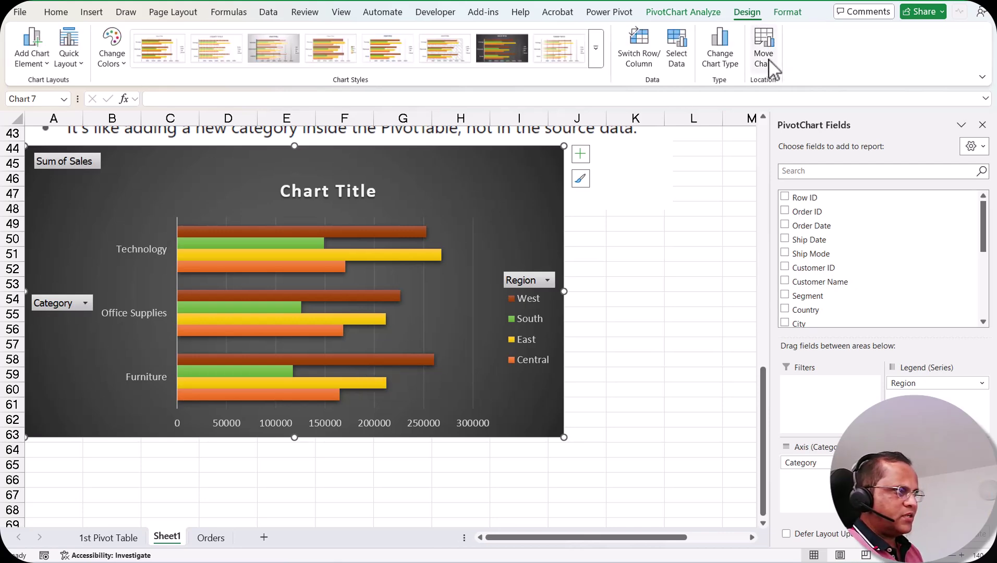
pyautogui.click(767, 62)
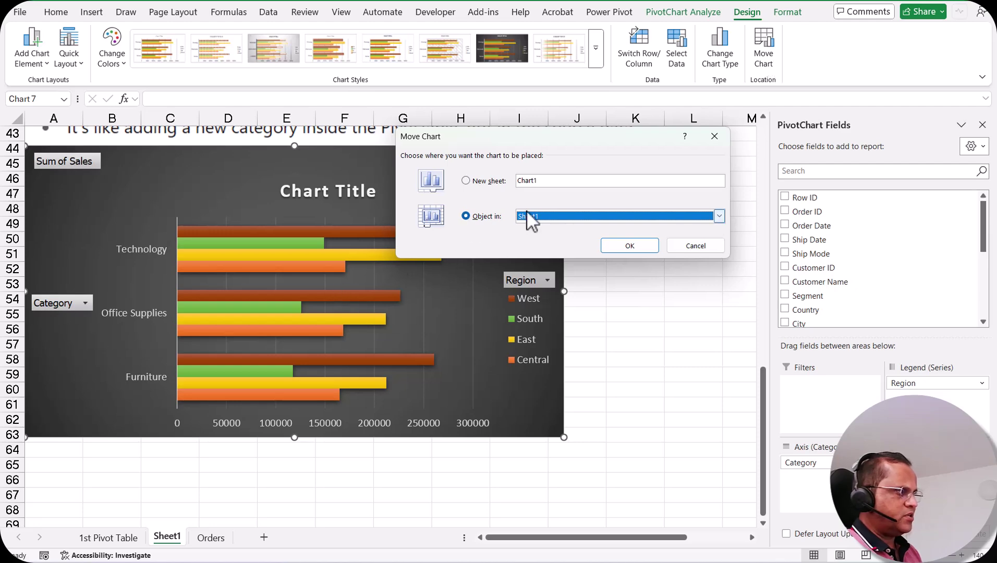
pyautogui.click(719, 216)
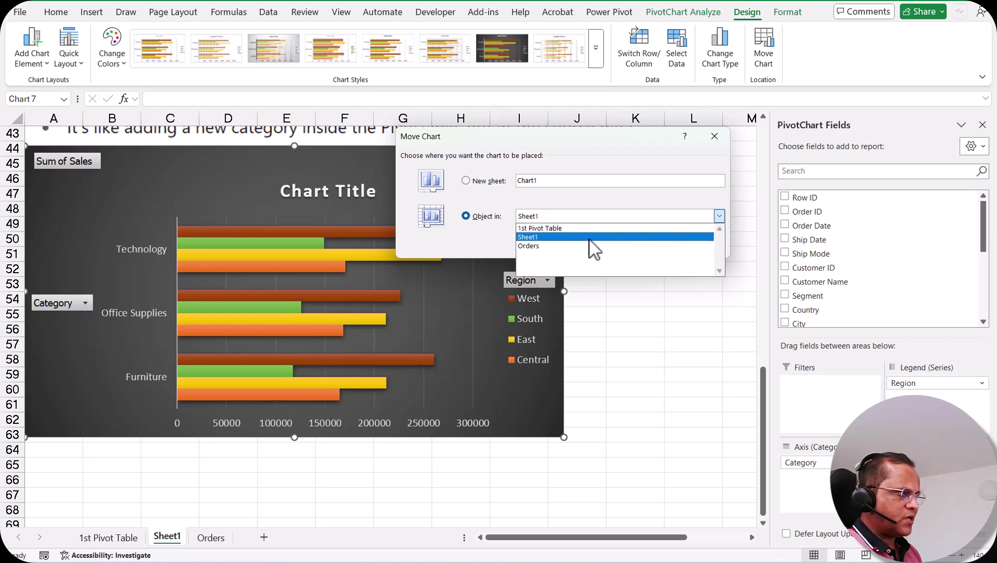
pyautogui.click(559, 231)
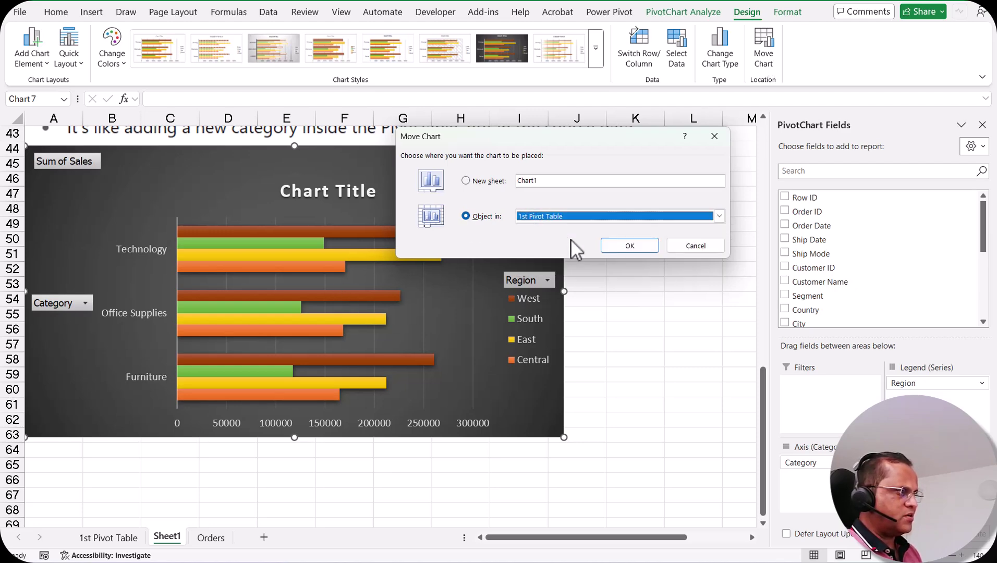
pyautogui.click(629, 246)
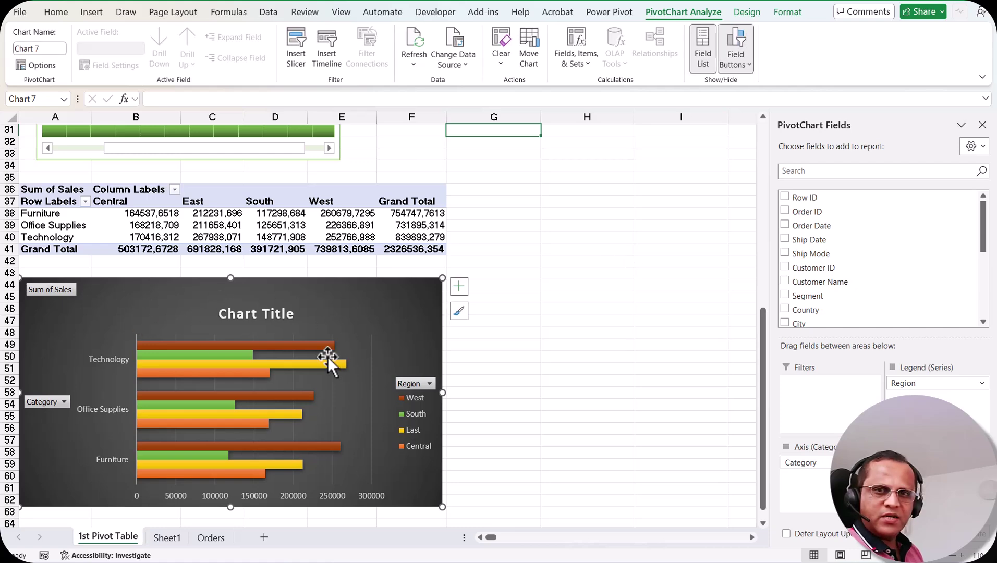
pyautogui.click(747, 11)
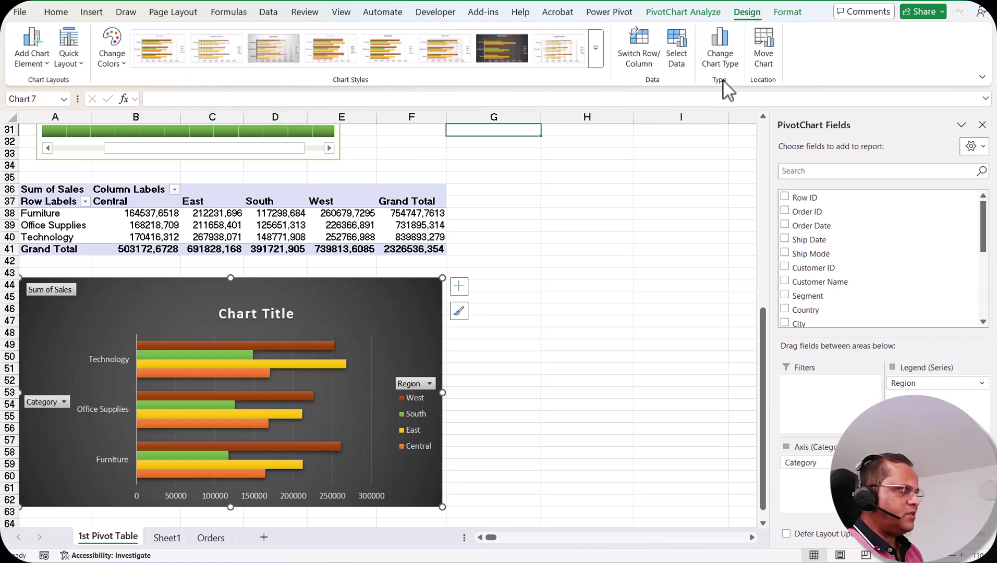
# From the Format tab, show the chart's + Chart Elements list.
pyautogui.click(791, 14)
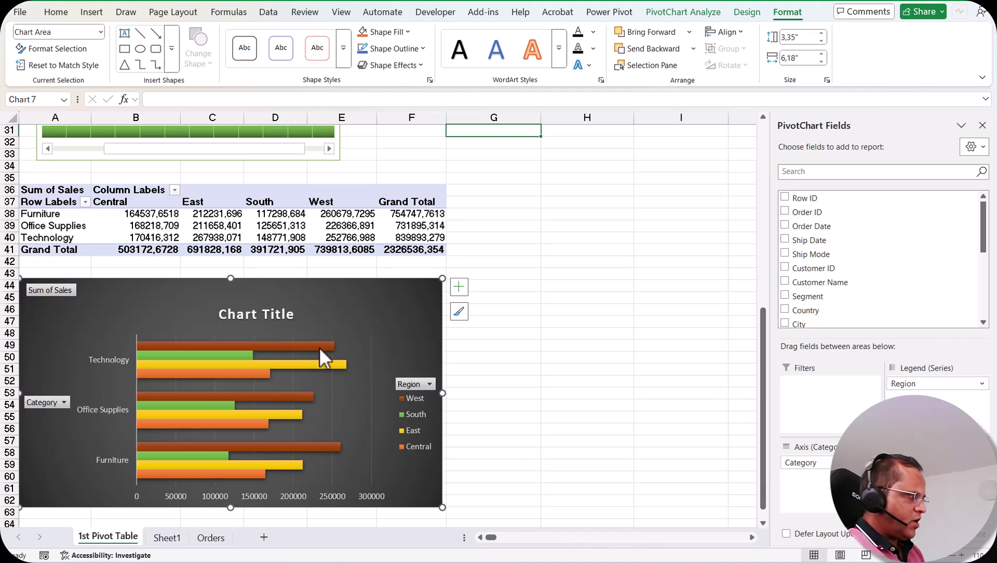
pyautogui.scroll(-1, 319, 347)
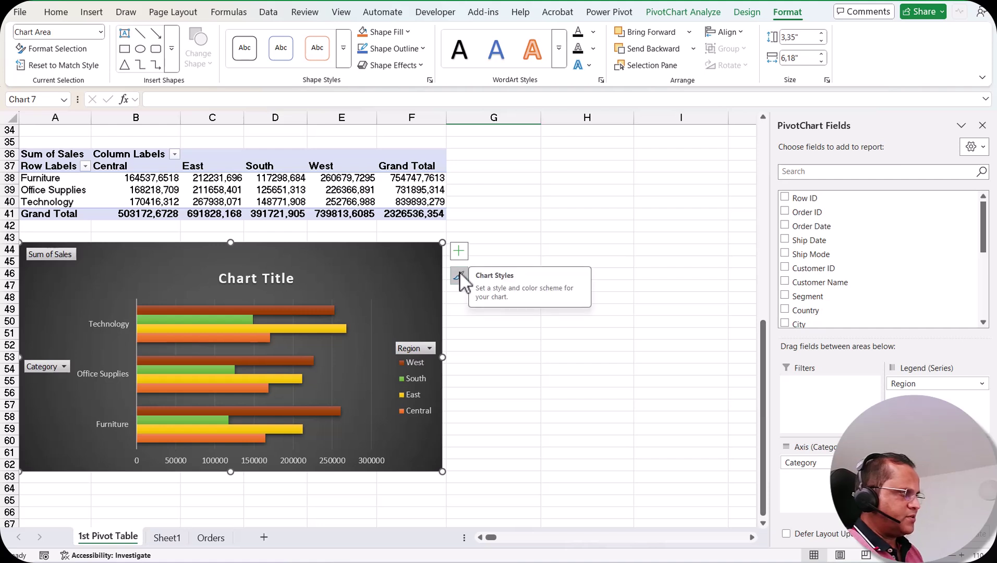
pyautogui.click(458, 251)
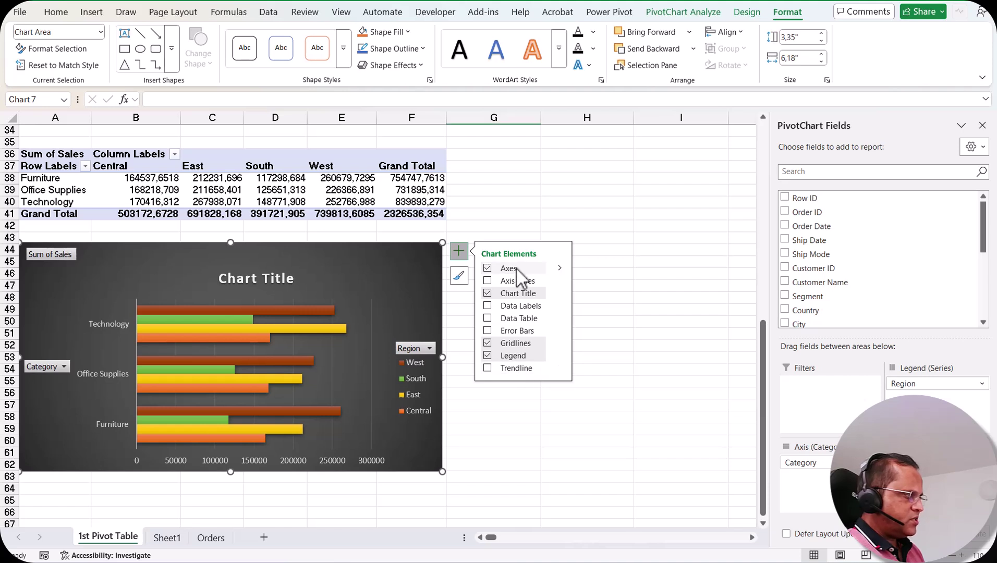
pyautogui.click(561, 268)
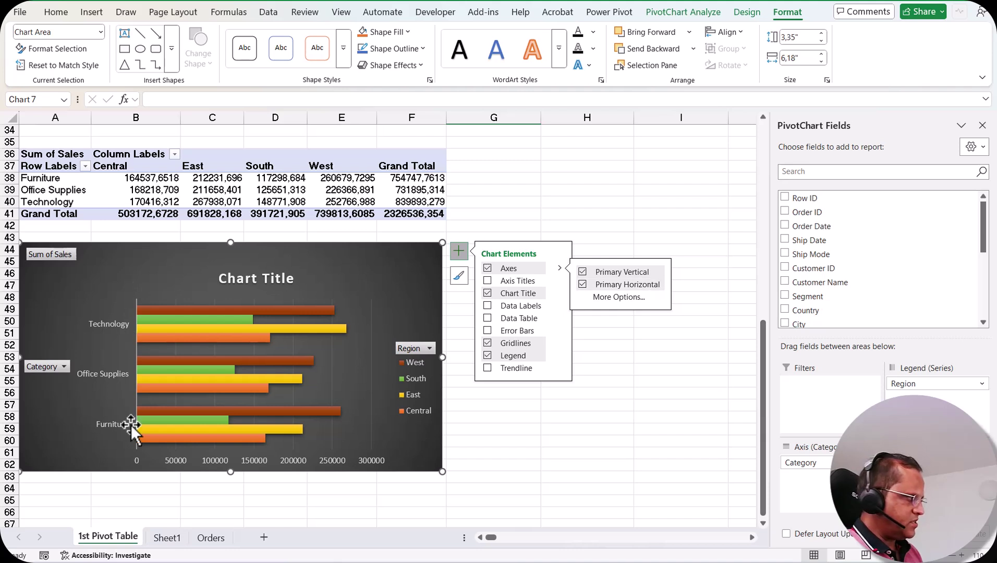
pyautogui.click(488, 269)
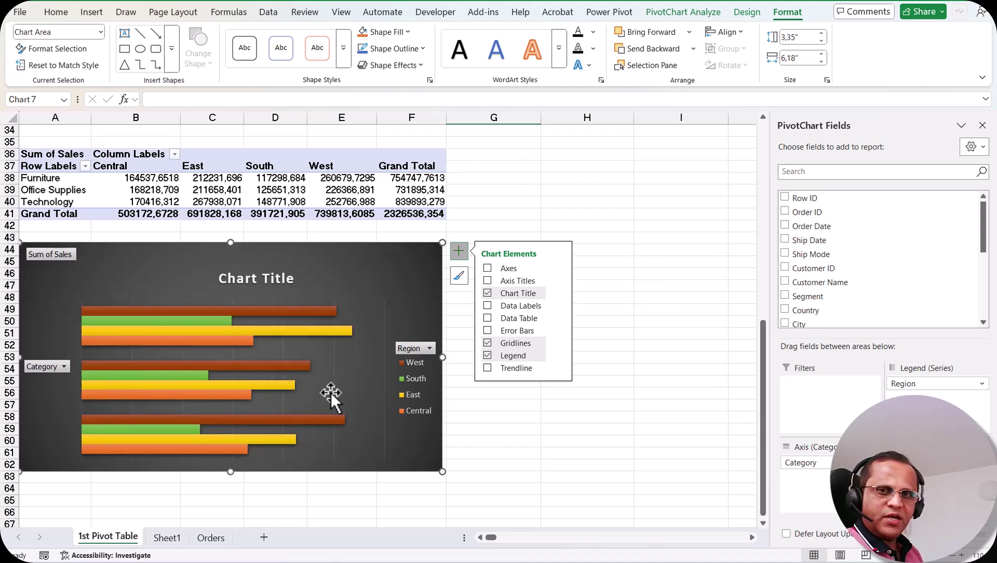
pyautogui.click(489, 268)
pyautogui.click(550, 279)
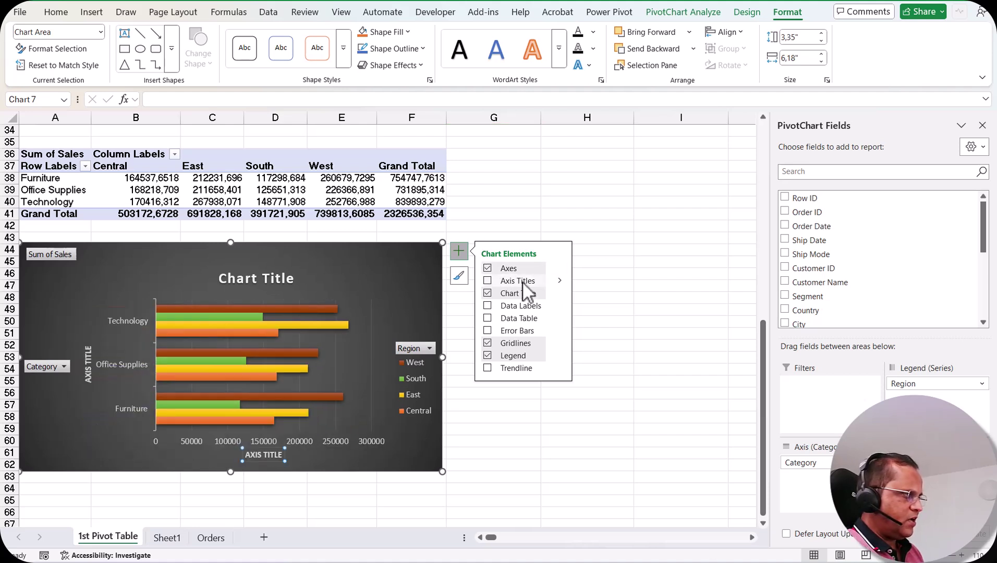
pyautogui.click(488, 282)
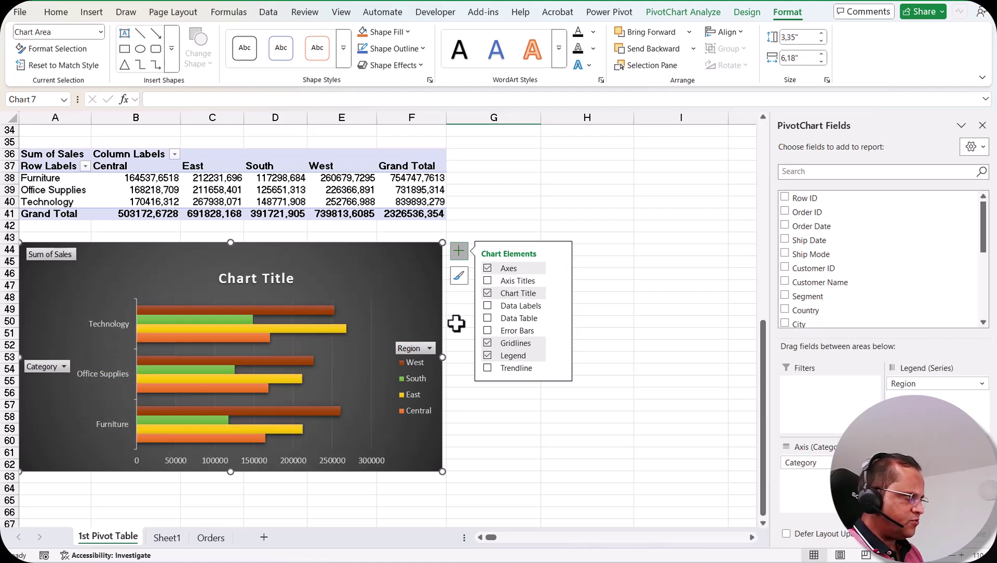
pyautogui.click(487, 281)
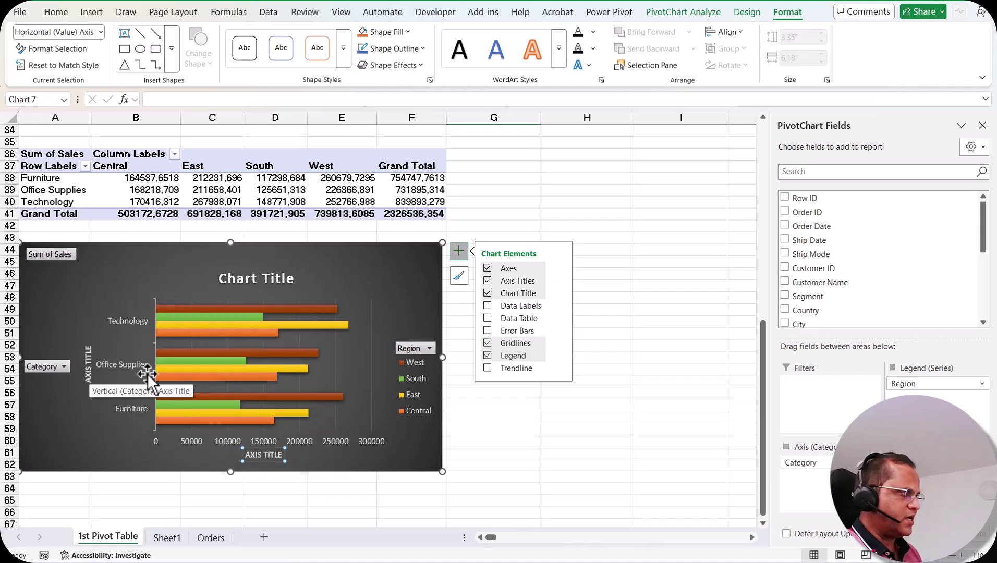
pyautogui.click(487, 281)
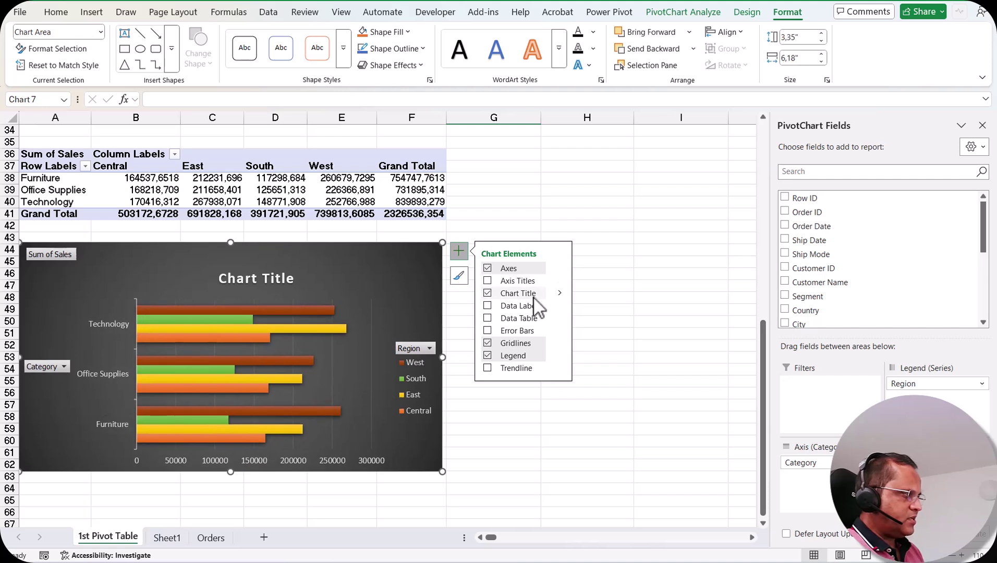
# Replace the placeholder title with 'Categorywise Regionwise Sum of Sales' and nudge it upward.
pyautogui.click(242, 282)
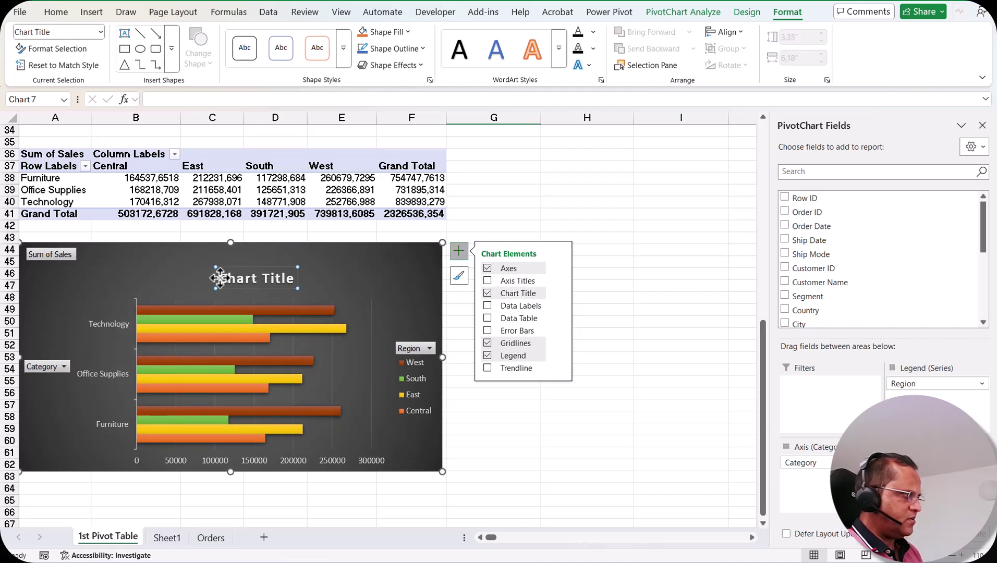
pyautogui.press('BackSpace')
pyautogui.press('BackSpace')
pyautogui.press('BackSpace')
pyautogui.press('BackSpace')
pyautogui.press('Delete')
pyautogui.press('Delete')
pyautogui.press('Delete')
pyautogui.press('Delete')
pyautogui.press('Delete')
pyautogui.press('Delete')
pyautogui.press('Delete')
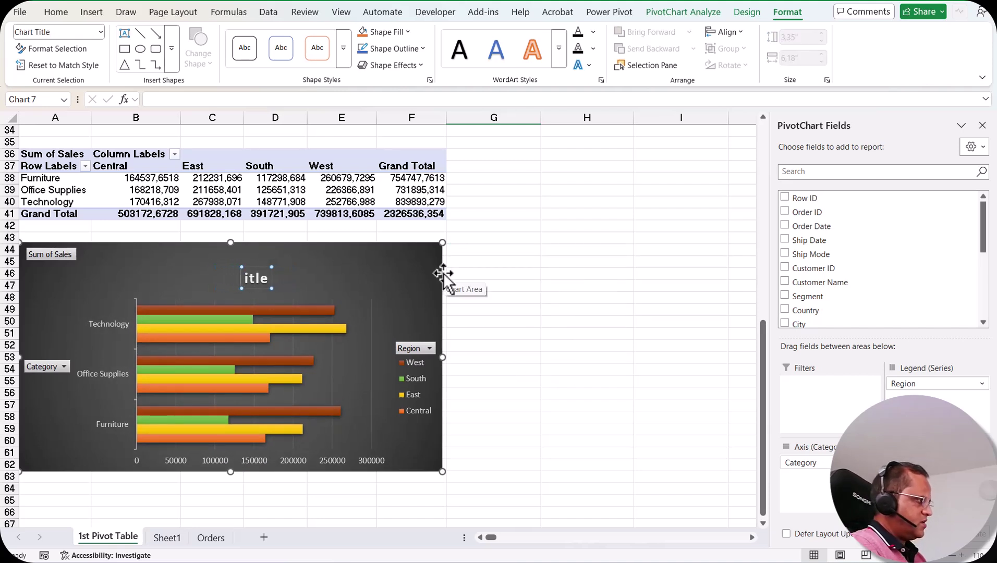
pyautogui.write('Categorywise Regiong')
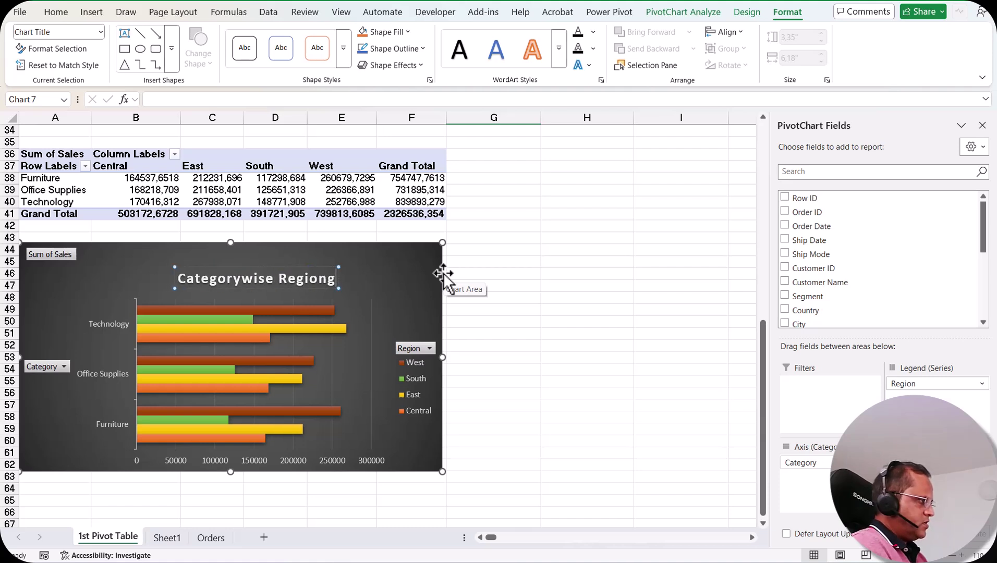
pyautogui.press('BackSpace')
pyautogui.write('wi')
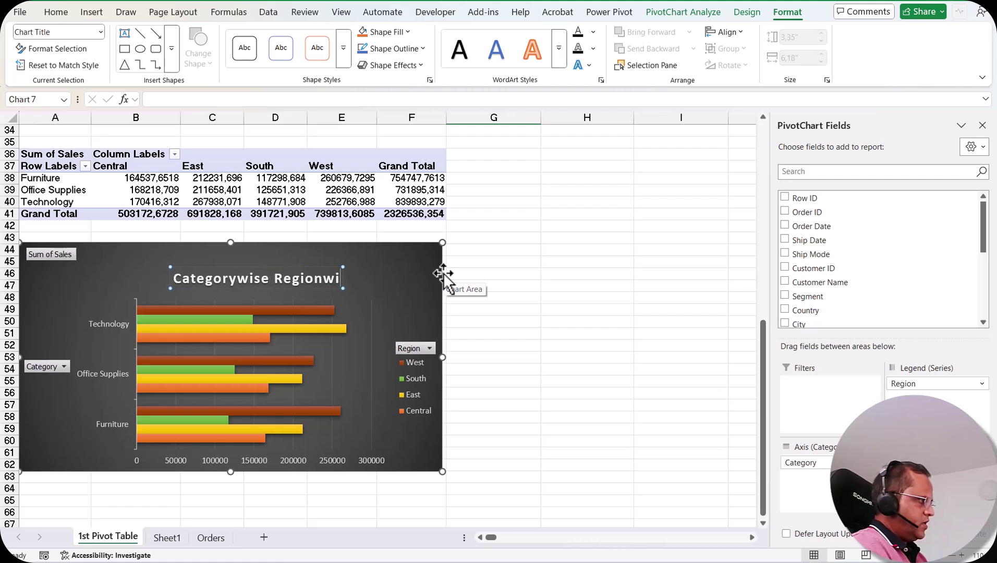
pyautogui.write('se Sum of Sales')
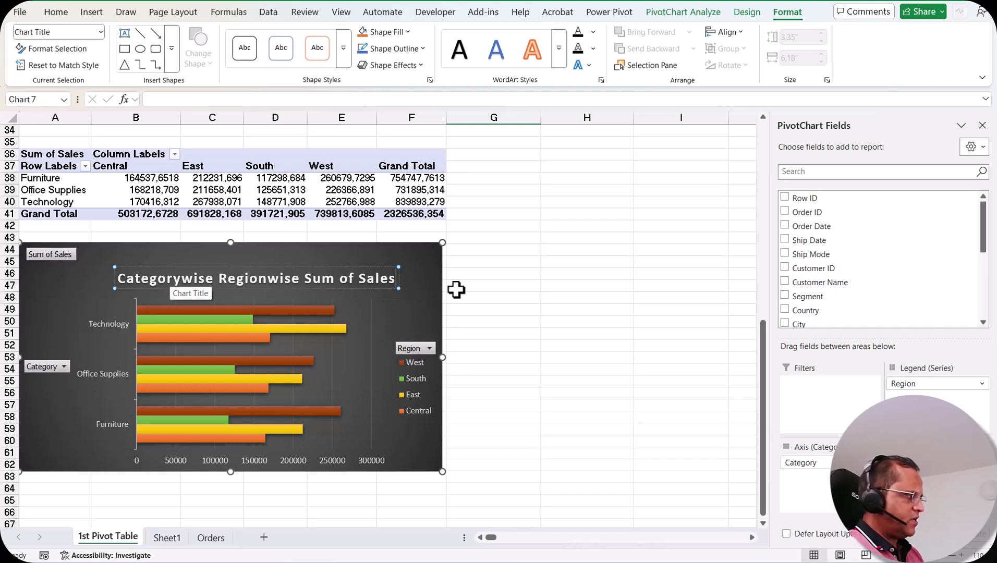
pyautogui.moveTo(301, 266); pyautogui.dragTo(298, 255)
pyautogui.click(460, 251)
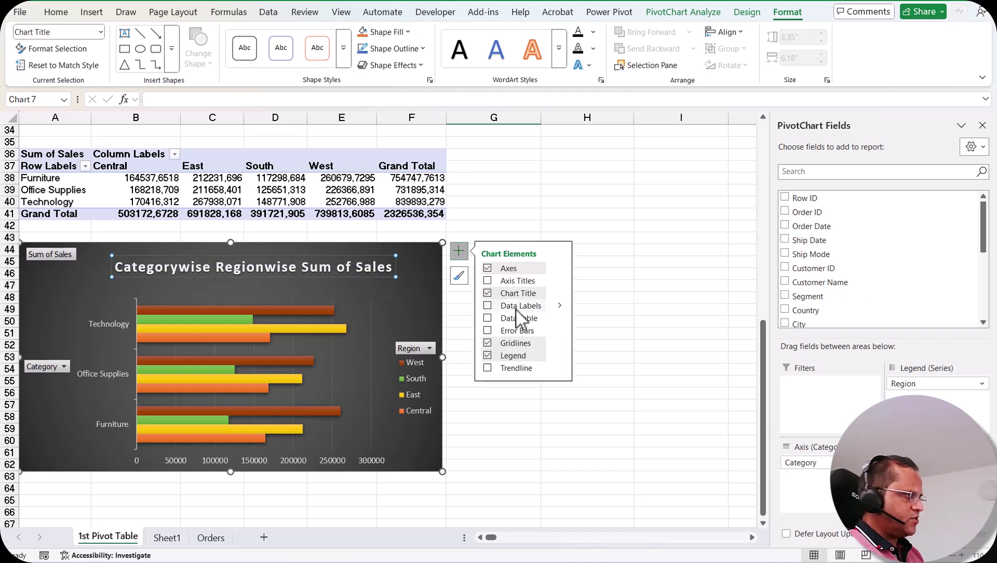
# Turn on Data Labels so each bar shows its sales value.
pyautogui.click(487, 306)
pyautogui.click(488, 306)
pyautogui.click(489, 307)
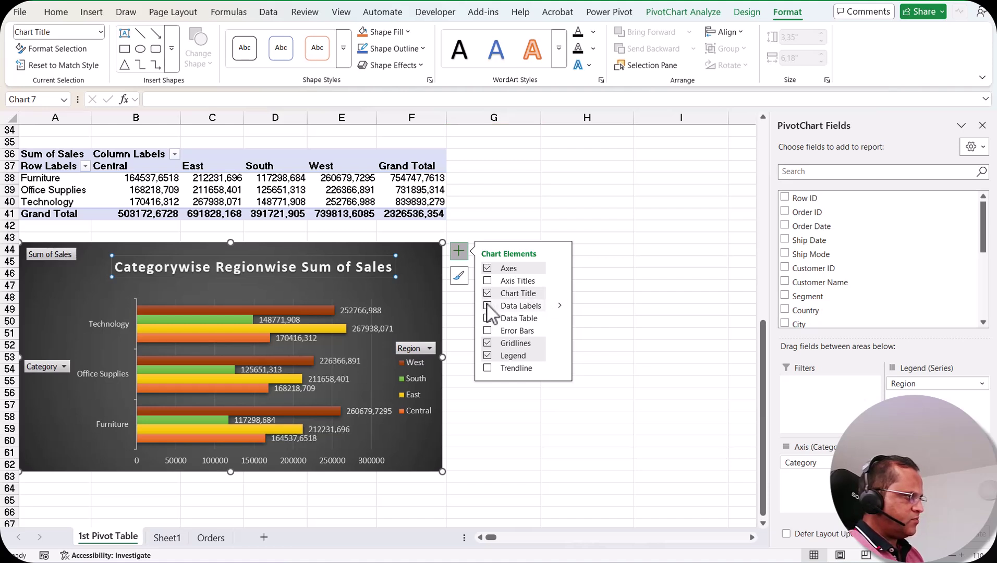
pyautogui.click(560, 307)
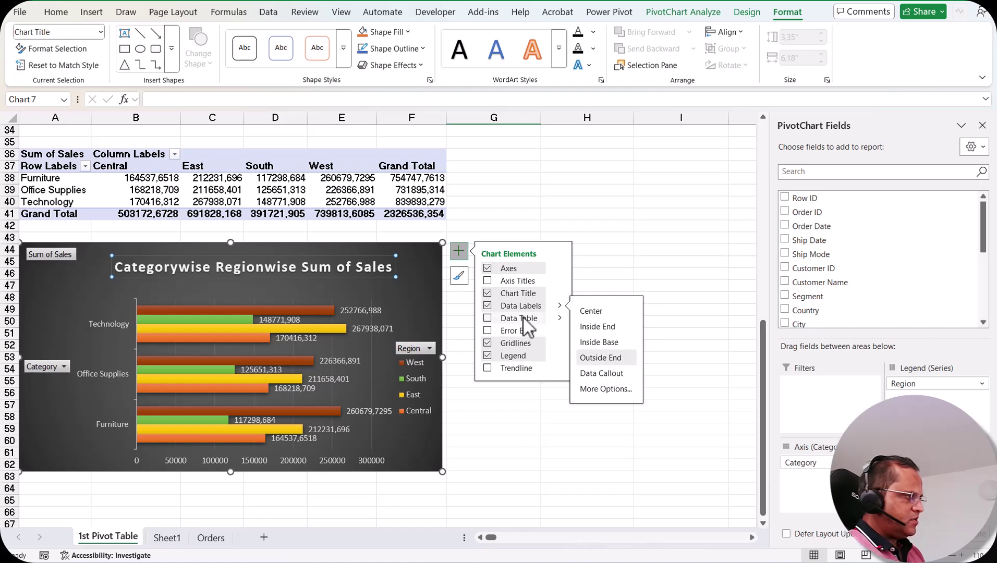
# Try adding a Data Table under the chart, then remove it again.
pyautogui.click(488, 319)
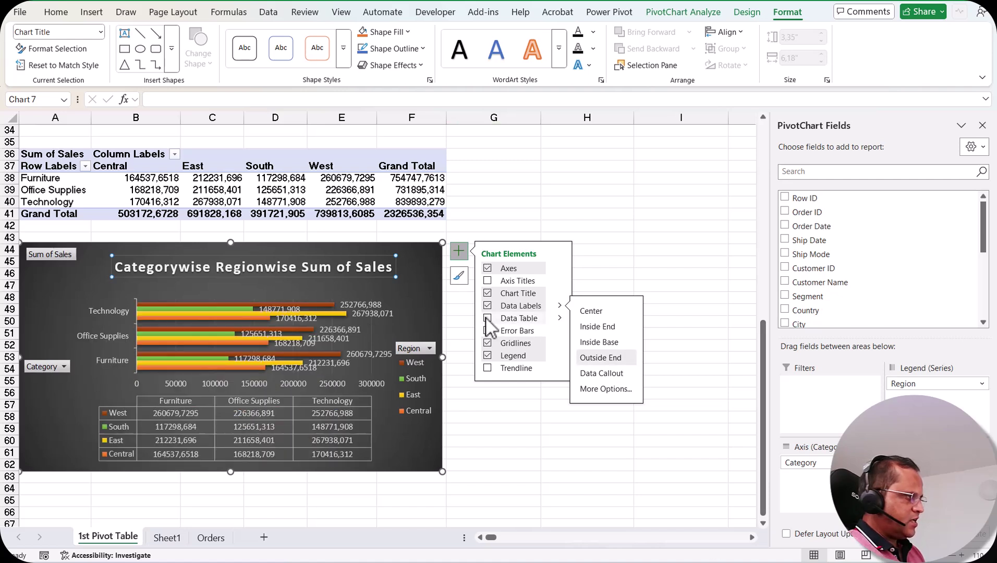
pyautogui.click(518, 318)
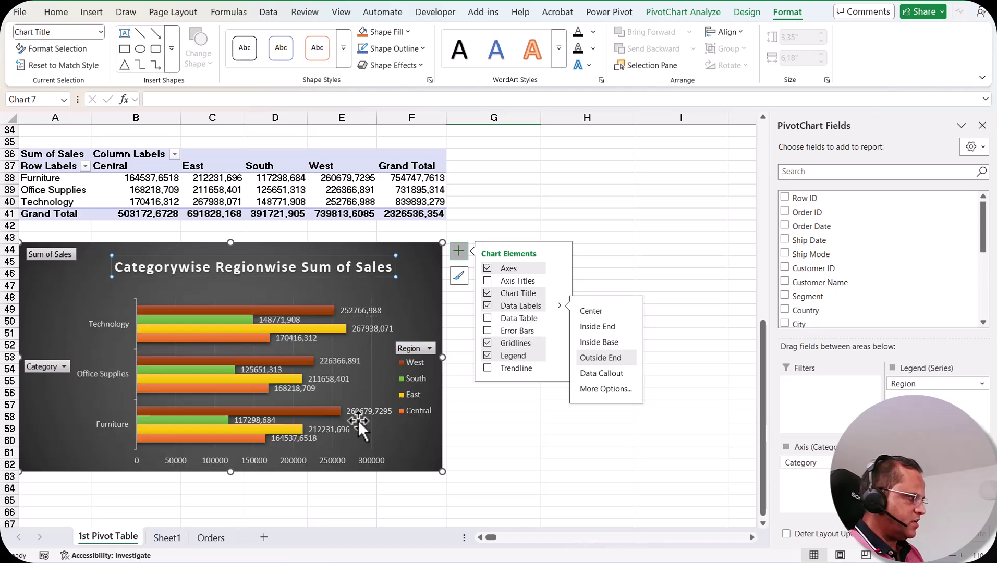
pyautogui.hotkey('ctrl', 'z')
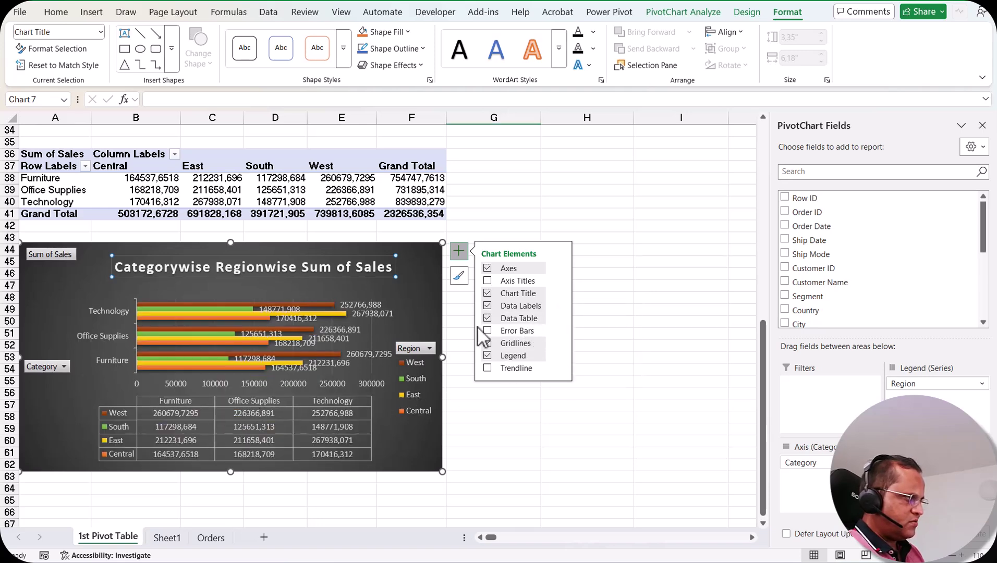
pyautogui.hotkey('ctrl', 'y')
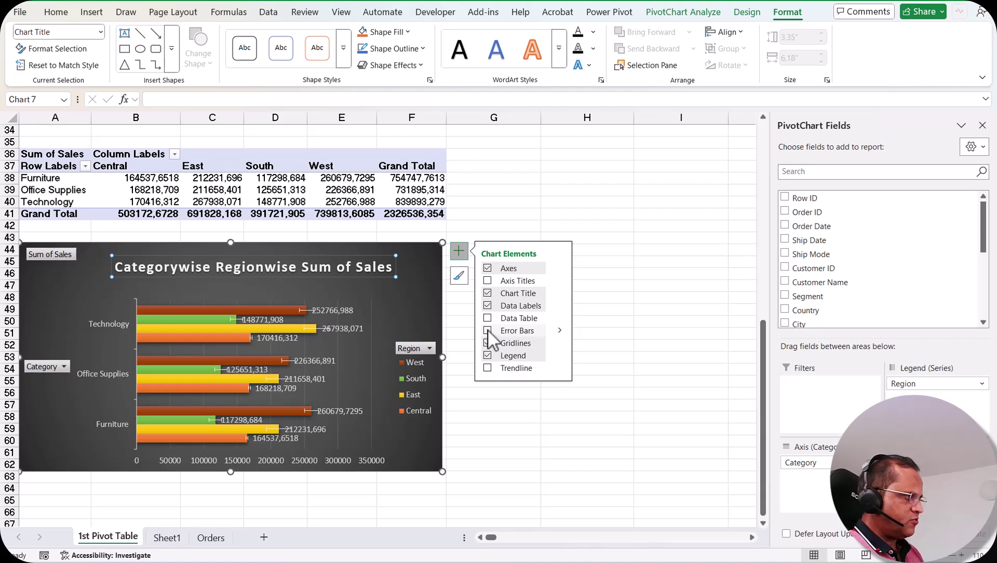
pyautogui.click(561, 331)
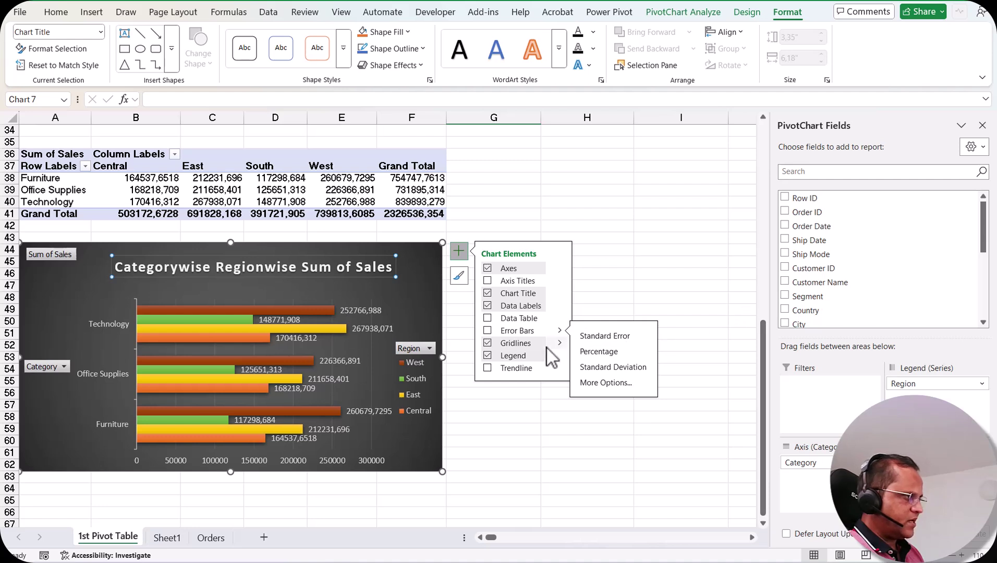
pyautogui.click(560, 343)
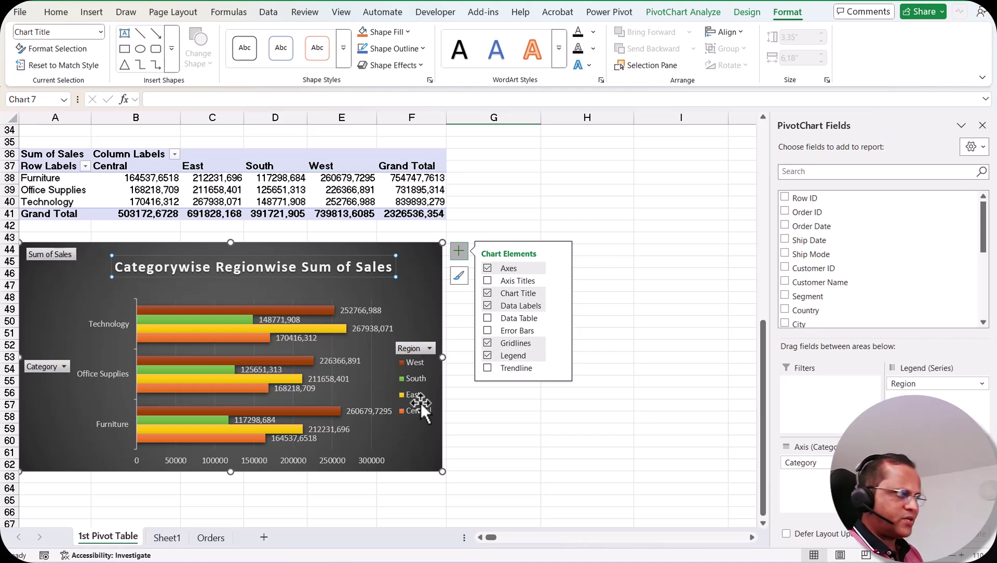
pyautogui.moveTo(560, 355)
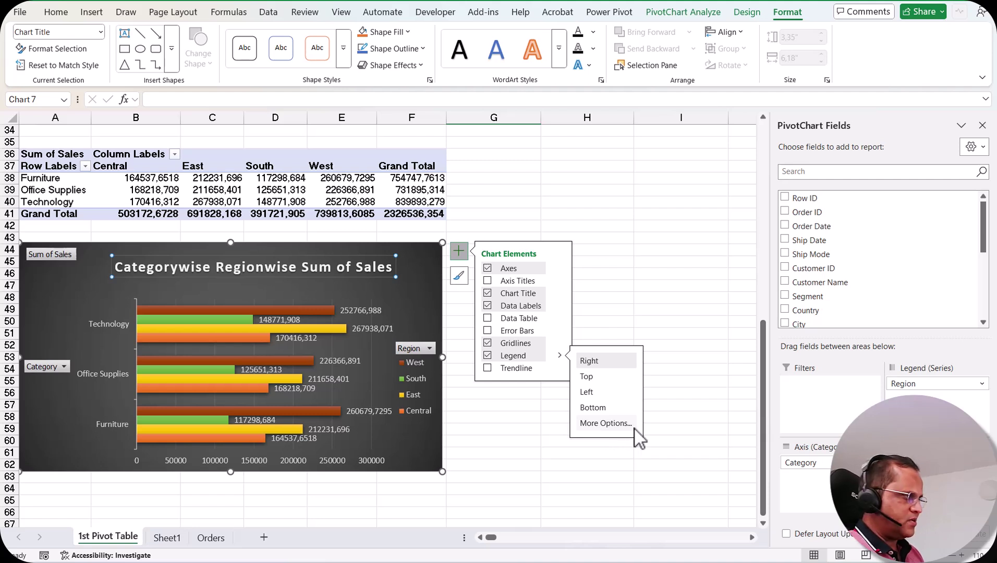
pyautogui.click(488, 369)
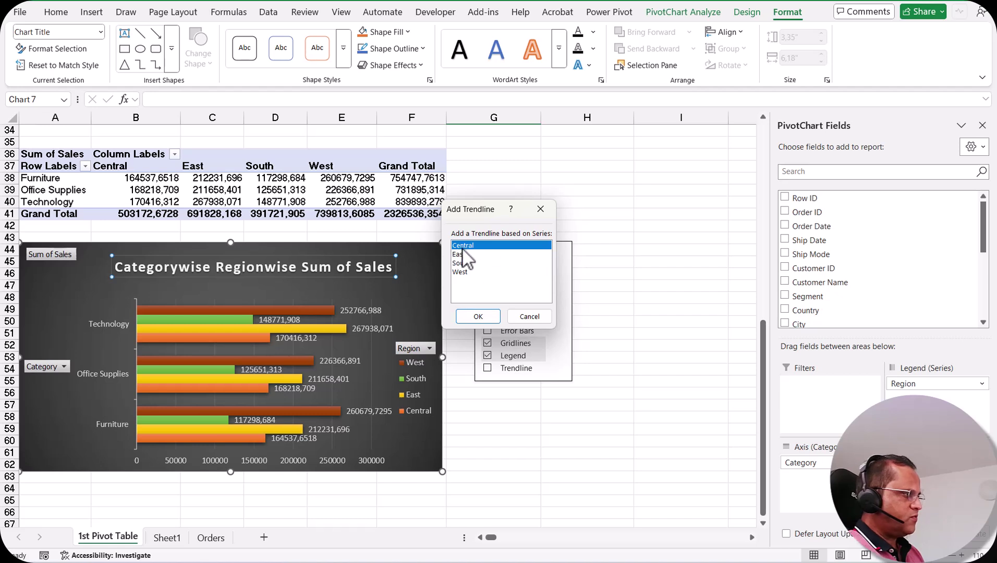
pyautogui.click(482, 318)
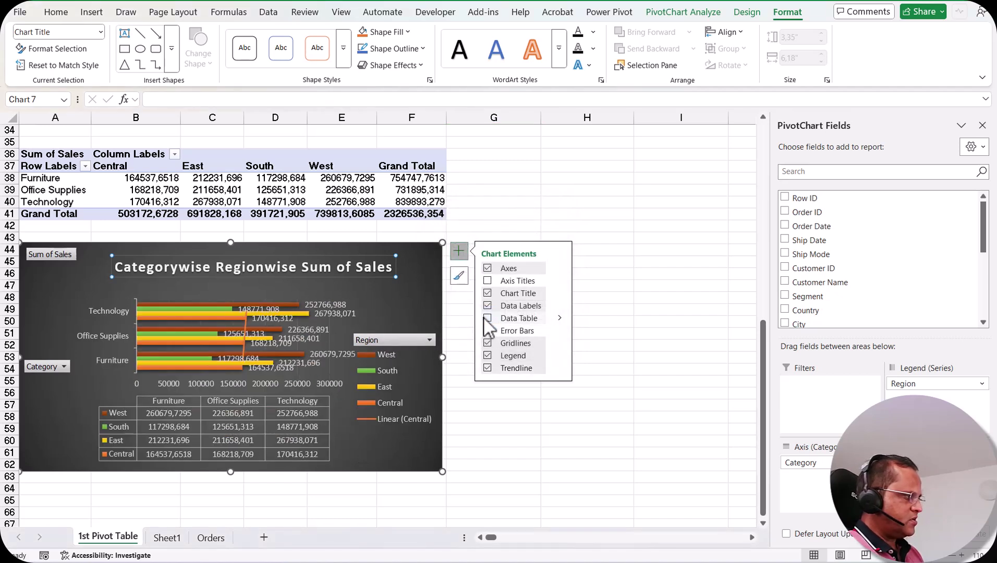
pyautogui.click(487, 318)
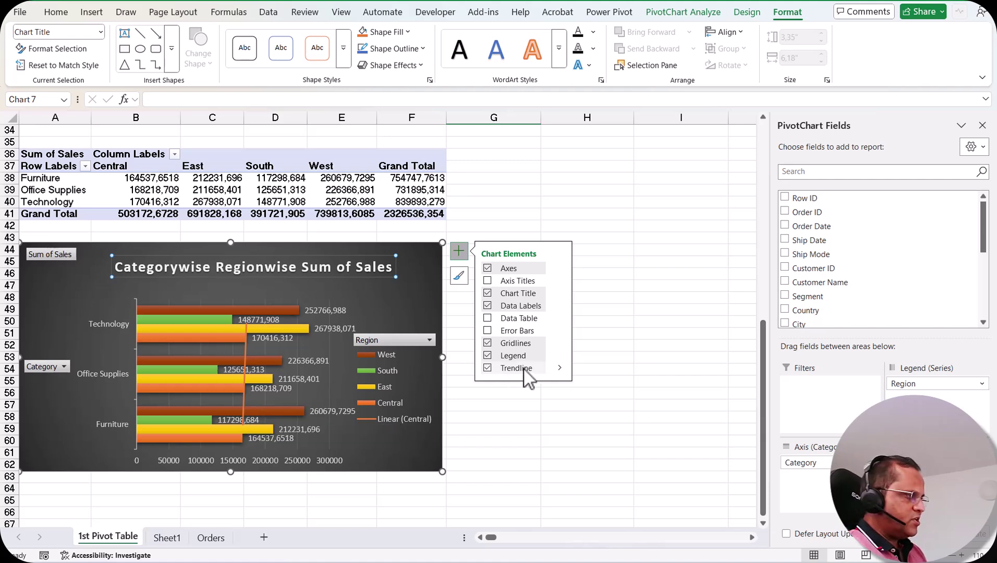
pyautogui.click(488, 368)
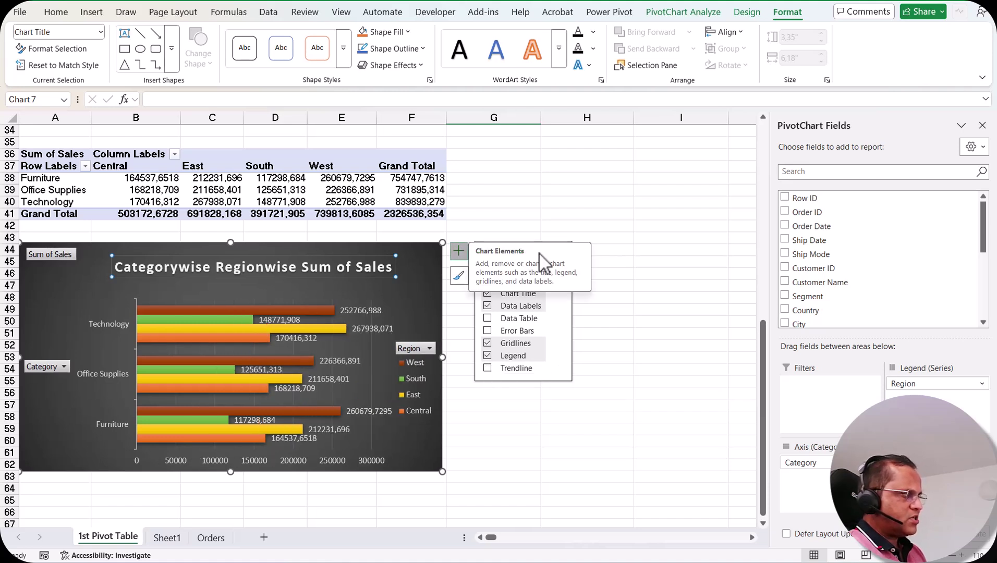
pyautogui.click(464, 279)
pyautogui.click(437, 263)
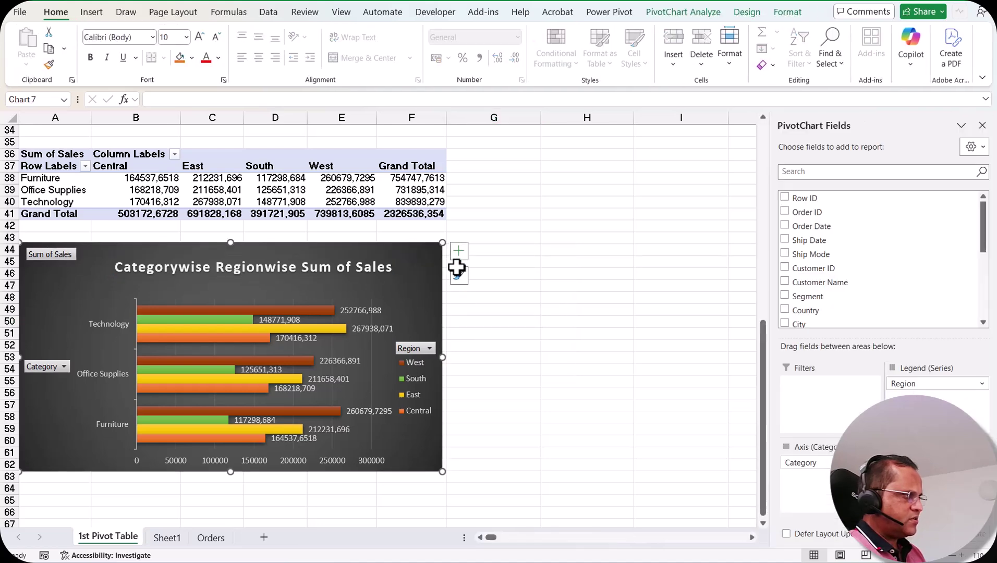
pyautogui.click(459, 275)
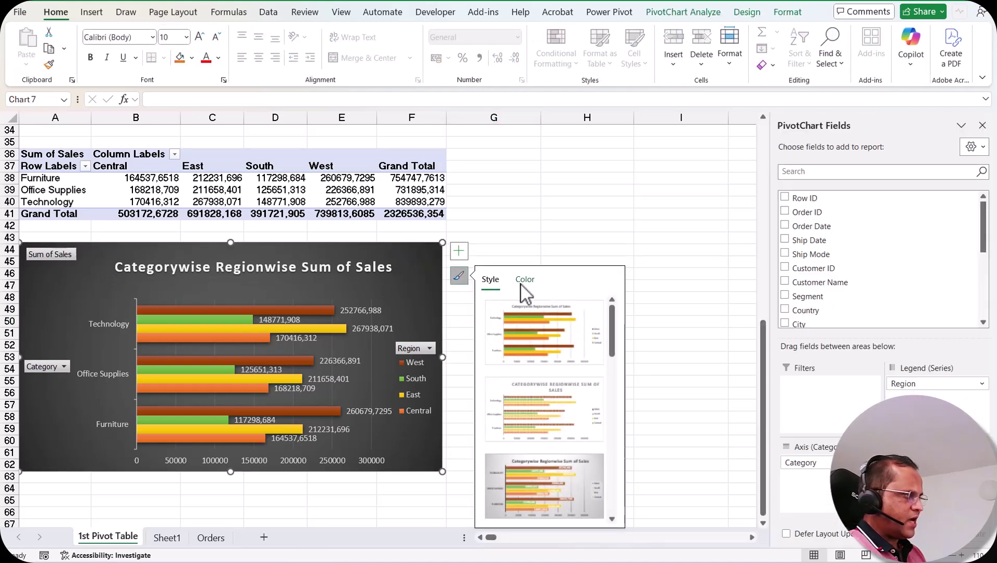
pyautogui.click(748, 12)
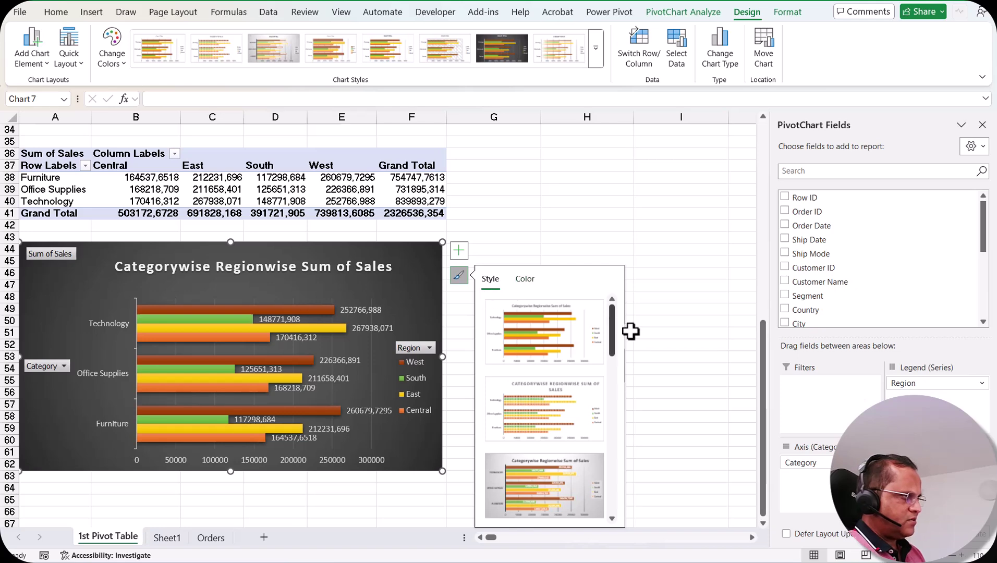
pyautogui.moveTo(613, 334); pyautogui.dragTo(617, 289)
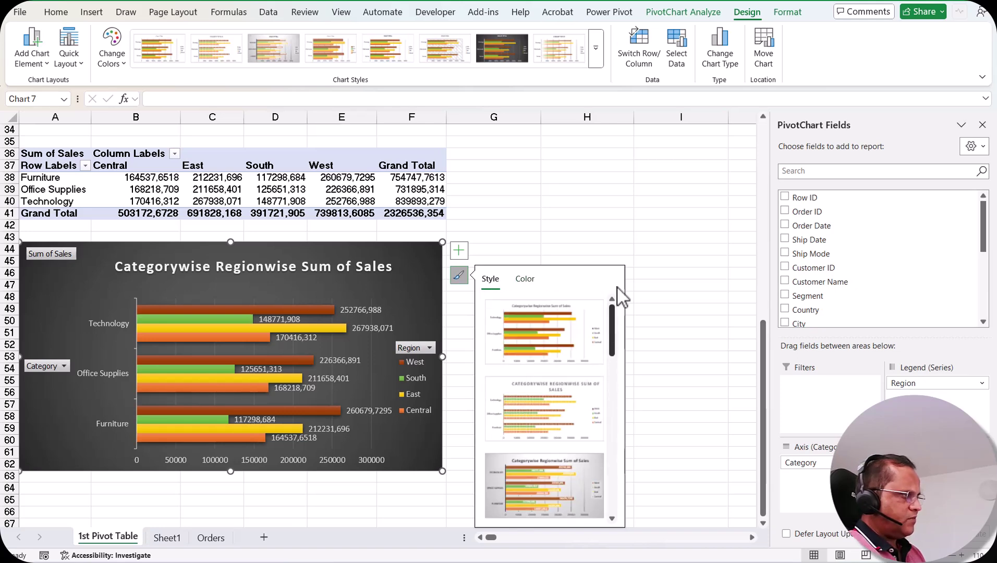
pyautogui.click(524, 279)
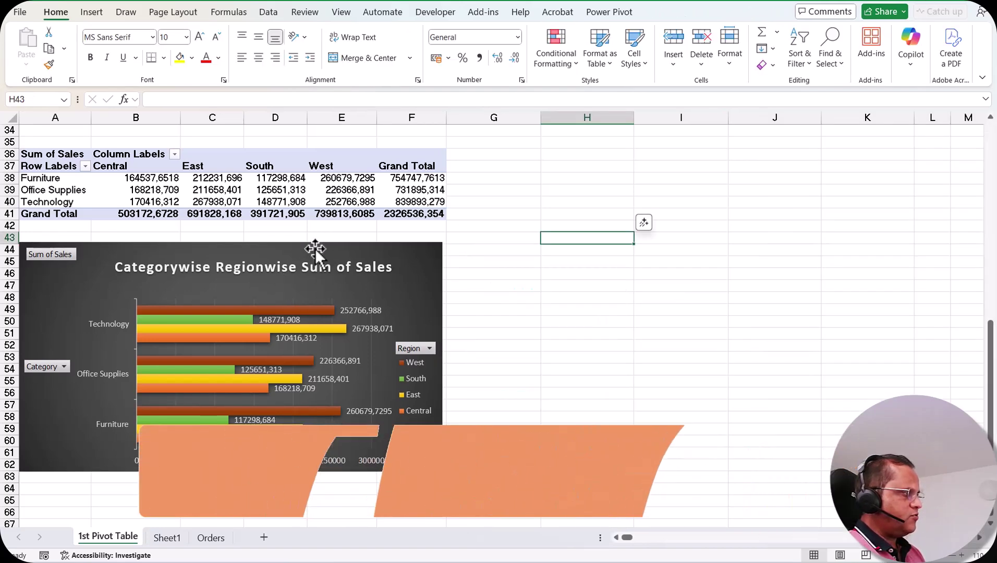
pyautogui.click(316, 249)
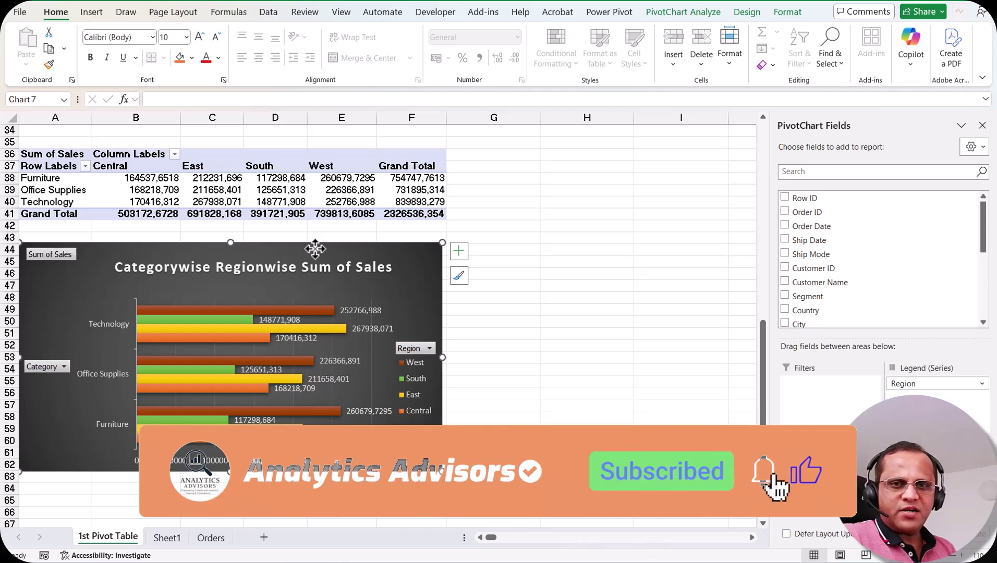